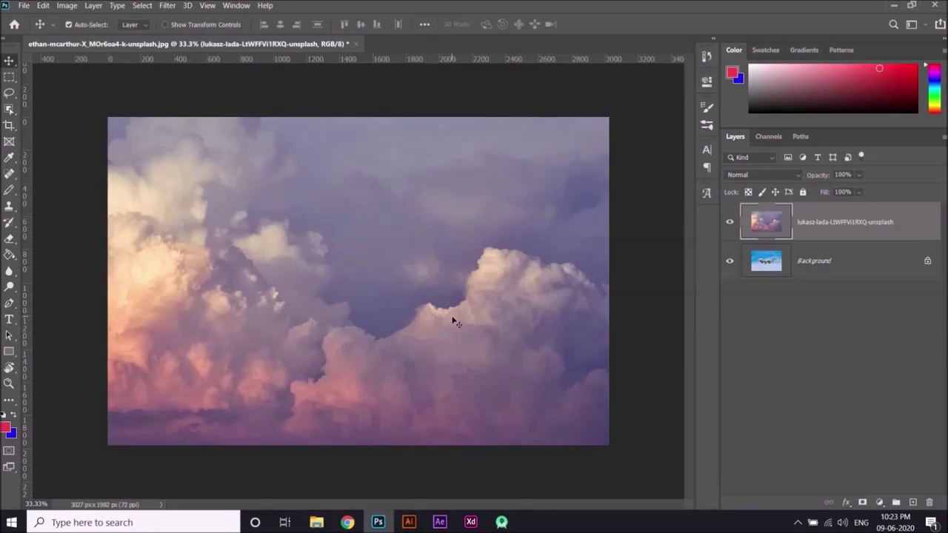
Step: Erase the clouds layer over the airplane with the Eraser and undo the erasure
{"action": "key", "text": "e"}
{"action": "mouse_move", "coordinate": [200, 192]}
{"action": "left_mouse_down"}
{"action": "mouse_move", "coordinate": [222, 326]}
{"action": "mouse_move", "coordinate": [430, 148]}
{"action": "mouse_move", "coordinate": [518, 386]}
{"action": "mouse_move", "coordinate": [474, 326]}
{"action": "left_mouse_up"}
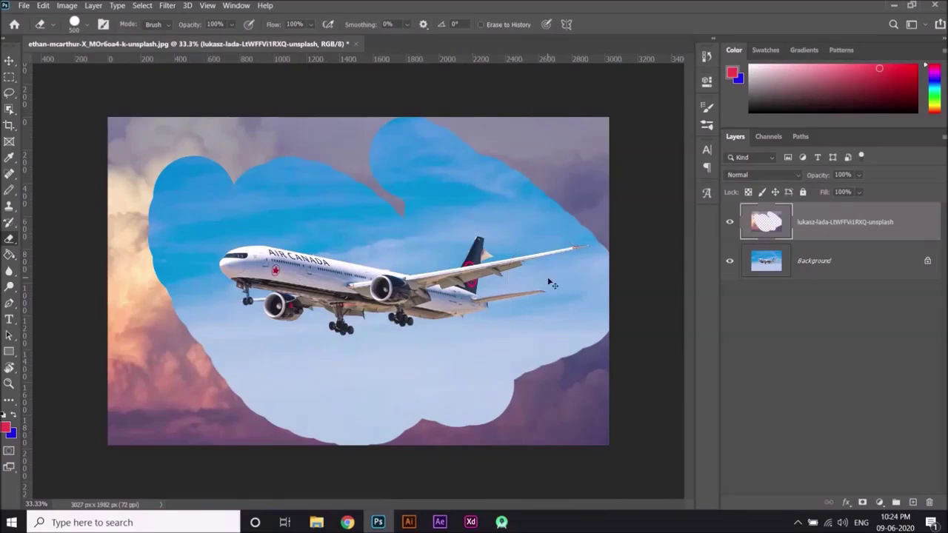
{"action": "key", "text": "ctrl+z"}
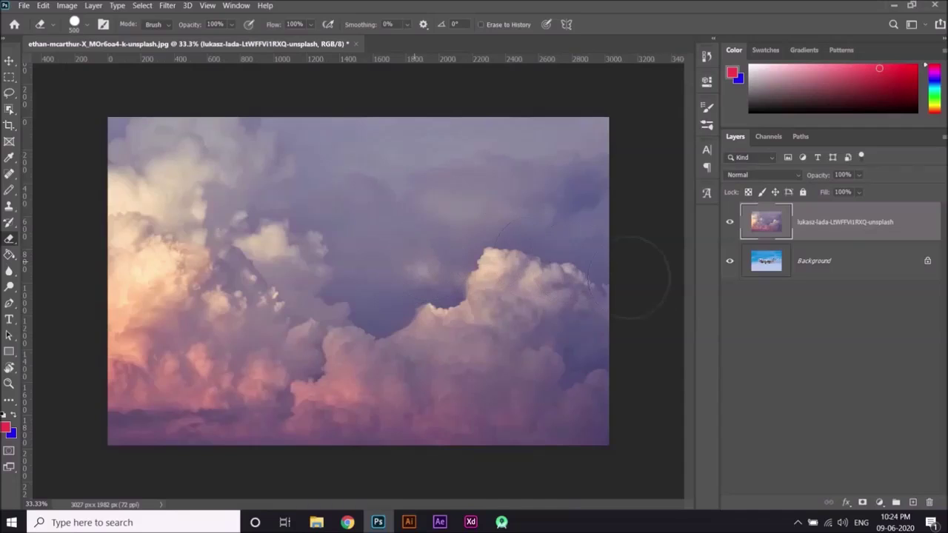
{"action": "key", "text": "v"}
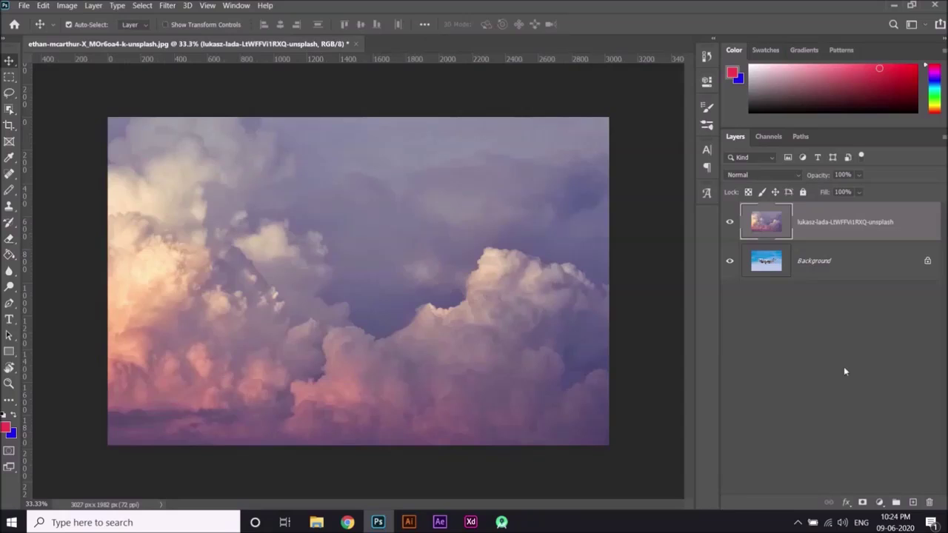
Step: Add a layer mask to the clouds layer and try pure red (ff0000) as the foreground colour
{"action": "left_click", "coordinate": [863, 503]}
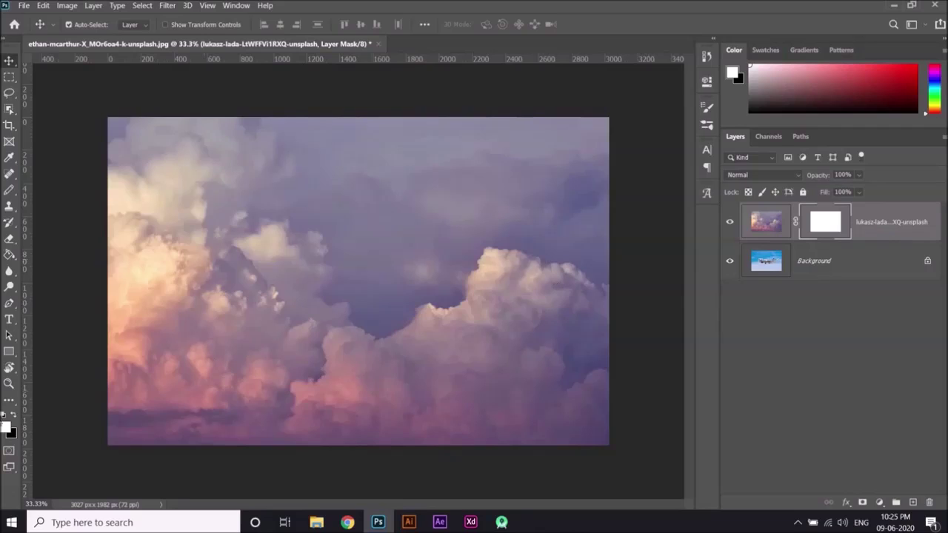
{"action": "left_click", "coordinate": [6, 428]}
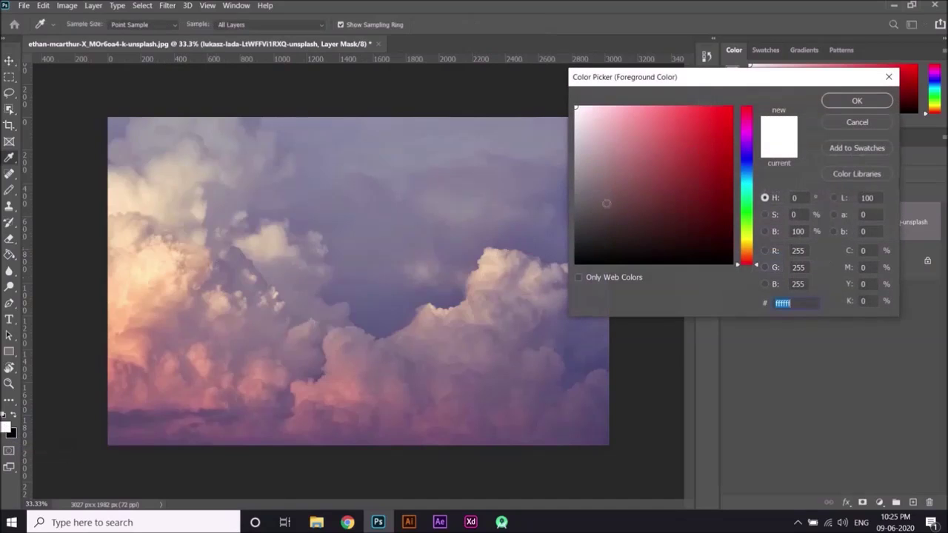
{"action": "left_click", "coordinate": [733, 108]}
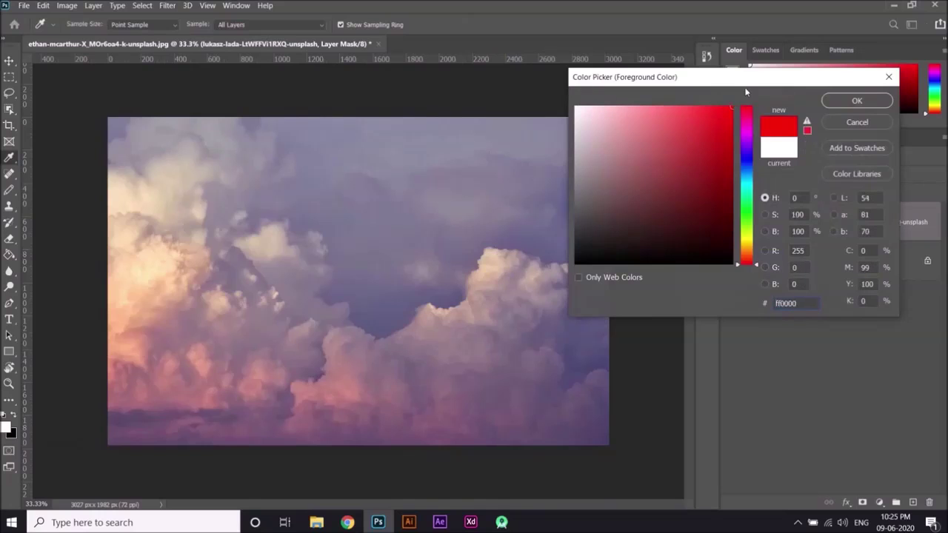
{"action": "left_click", "coordinate": [844, 102]}
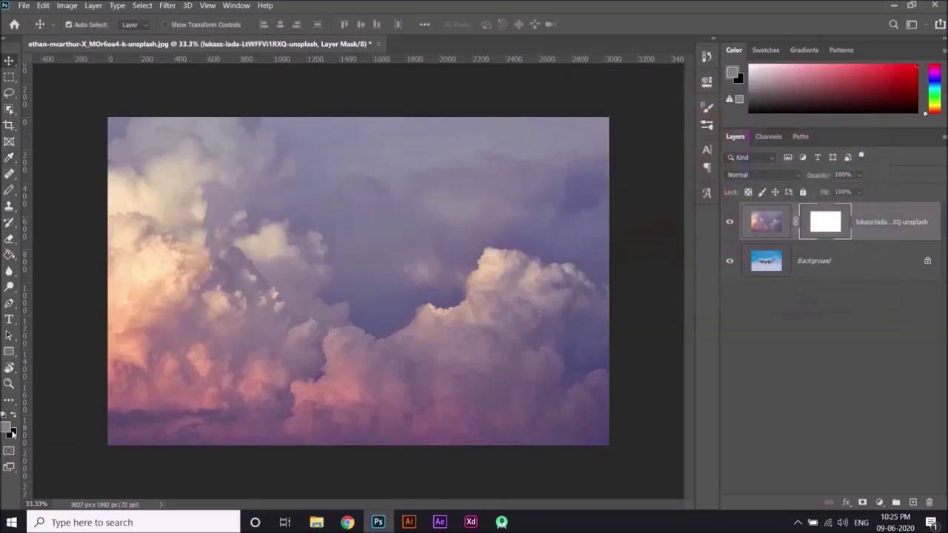
Step: Set the foreground colour to white (ffffff)
{"action": "left_click", "coordinate": [8, 430]}
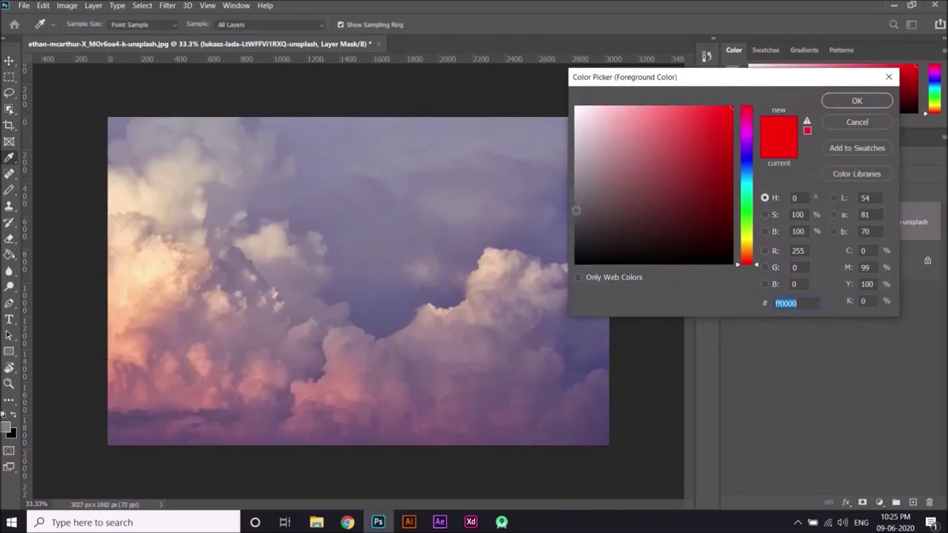
{"action": "type", "text": "ffffff"}
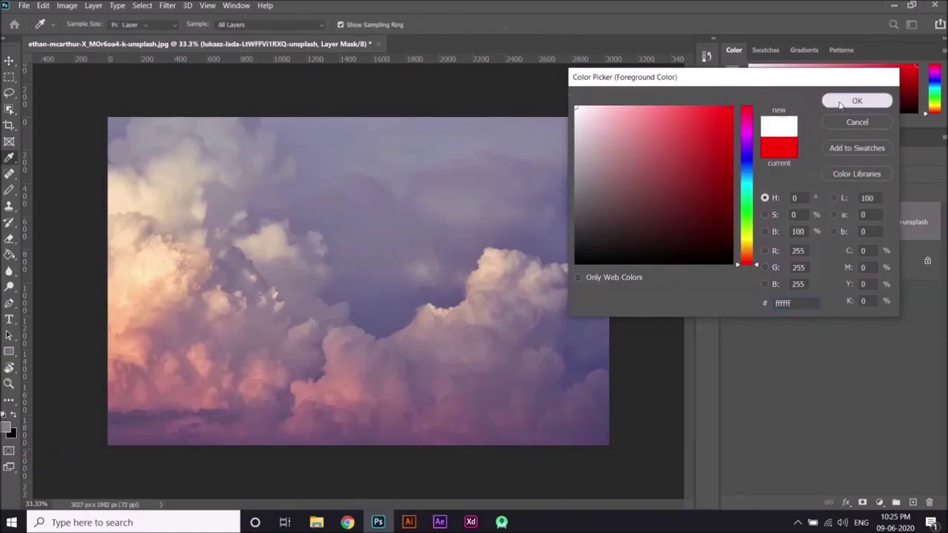
{"action": "left_click", "coordinate": [857, 101]}
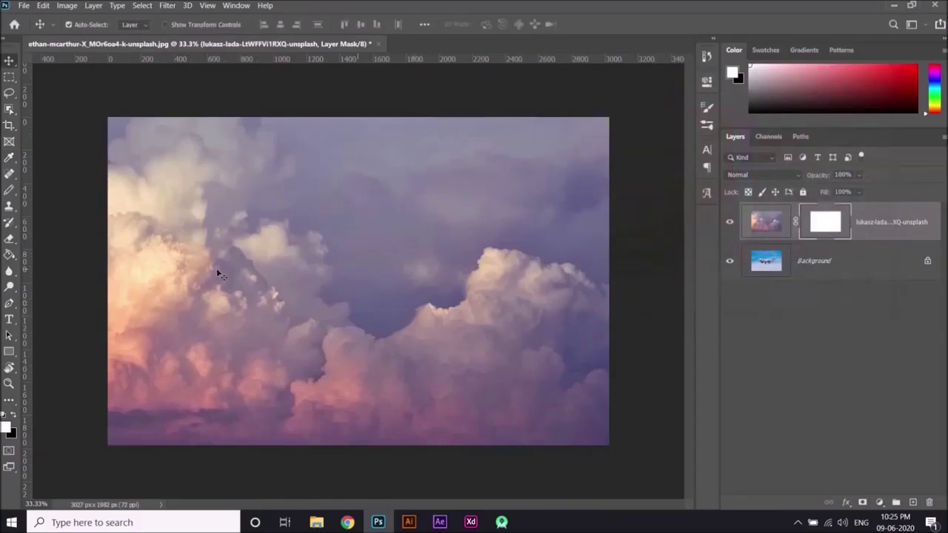
Step: Erase the mask over the airplane with the Eraser, and delete the layer mask without applying it
{"action": "key", "text": "e"}
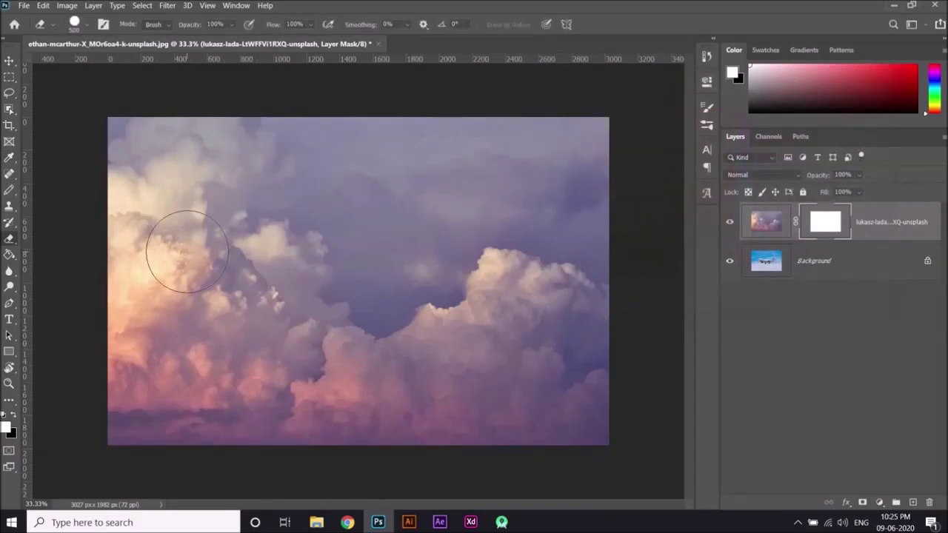
{"action": "mouse_move", "coordinate": [186, 210]}
{"action": "left_mouse_down"}
{"action": "mouse_move", "coordinate": [170, 281]}
{"action": "mouse_move", "coordinate": [230, 218]}
{"action": "mouse_move", "coordinate": [191, 302]}
{"action": "mouse_move", "coordinate": [273, 240]}
{"action": "mouse_move", "coordinate": [304, 325]}
{"action": "mouse_move", "coordinate": [352, 295]}
{"action": "mouse_move", "coordinate": [165, 249]}
{"action": "mouse_move", "coordinate": [402, 238]}
{"action": "mouse_move", "coordinate": [287, 304]}
{"action": "mouse_move", "coordinate": [190, 259]}
{"action": "mouse_move", "coordinate": [370, 313]}
{"action": "left_mouse_up"}
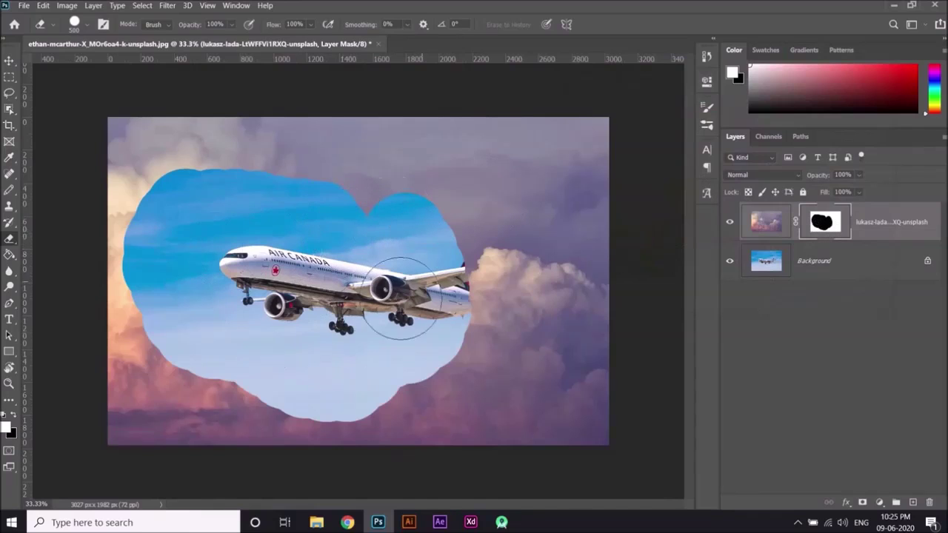
{"action": "left_click_drag", "start_coordinate": [824, 228], "coordinate": [930, 504]}
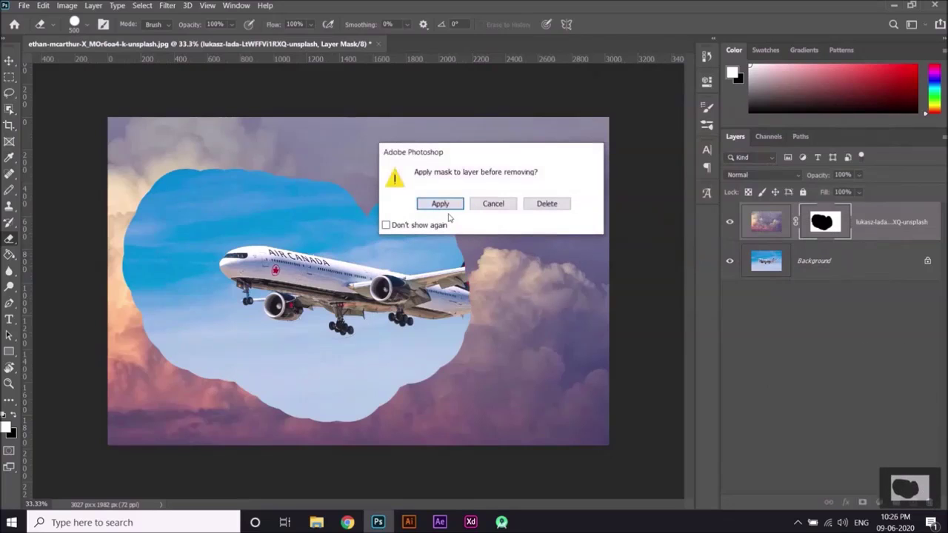
{"action": "left_click", "coordinate": [548, 204]}
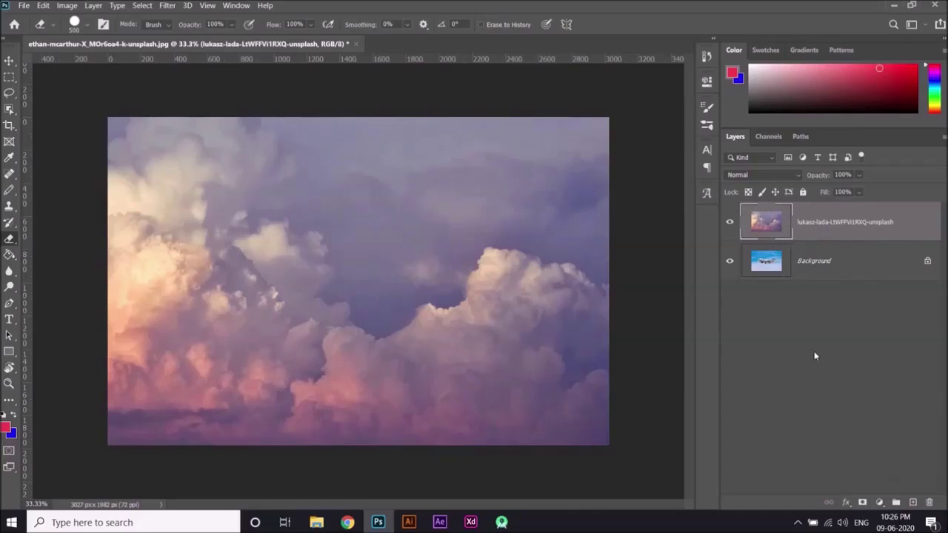
Step: Add a layer mask to the clouds layer and paint it black over the airplane with a 500 px Pencil
{"action": "left_click", "coordinate": [862, 503]}
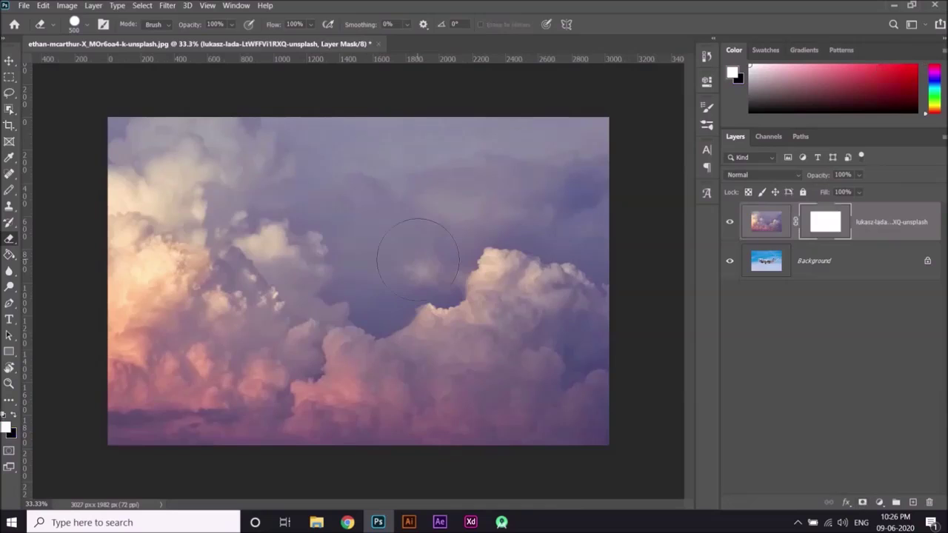
{"action": "left_click", "coordinate": [9, 190]}
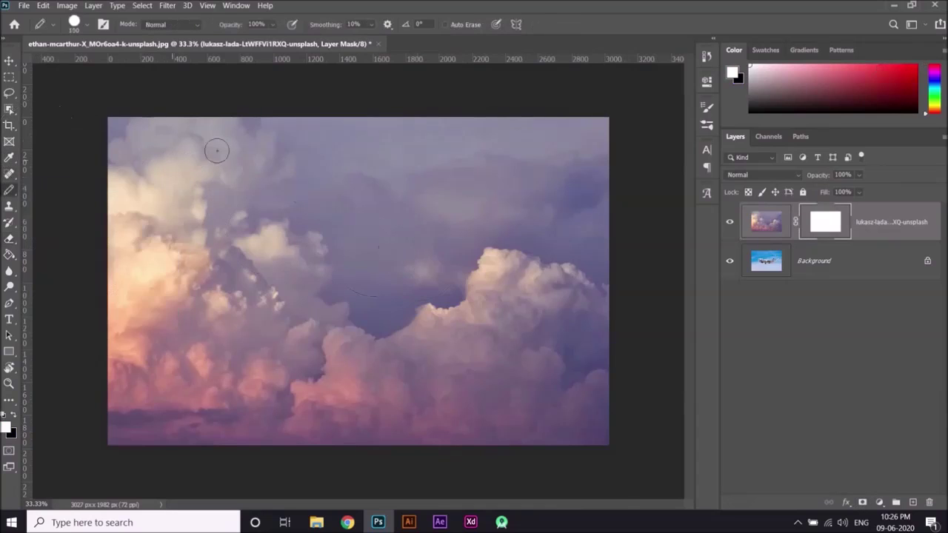
{"action": "key", "text": "bracketright"}
{"action": "key", "text": "bracketright"}
{"action": "key", "text": "bracketright"}
{"action": "key", "text": "bracketright"}
{"action": "key", "text": "x"}
{"action": "mouse_move", "coordinate": [296, 201]}
{"action": "left_mouse_down"}
{"action": "mouse_move", "coordinate": [285, 244]}
{"action": "mouse_move", "coordinate": [411, 230]}
{"action": "mouse_move", "coordinate": [380, 266]}
{"action": "mouse_move", "coordinate": [403, 287]}
{"action": "mouse_move", "coordinate": [390, 311]}
{"action": "left_mouse_up"}
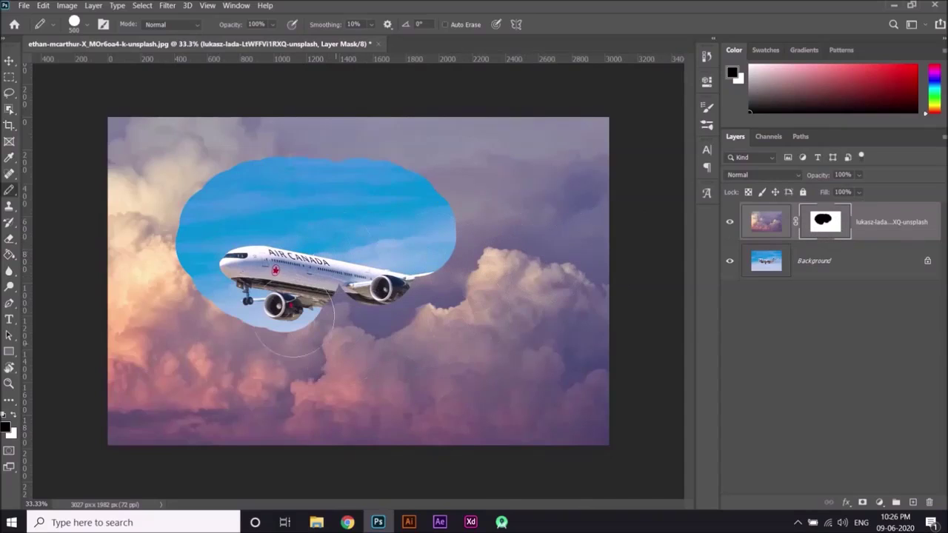
{"action": "mouse_move", "coordinate": [318, 320]}
{"action": "left_mouse_down"}
{"action": "mouse_move", "coordinate": [437, 337]}
{"action": "mouse_move", "coordinate": [519, 223]}
{"action": "mouse_move", "coordinate": [458, 234]}
{"action": "left_mouse_up"}
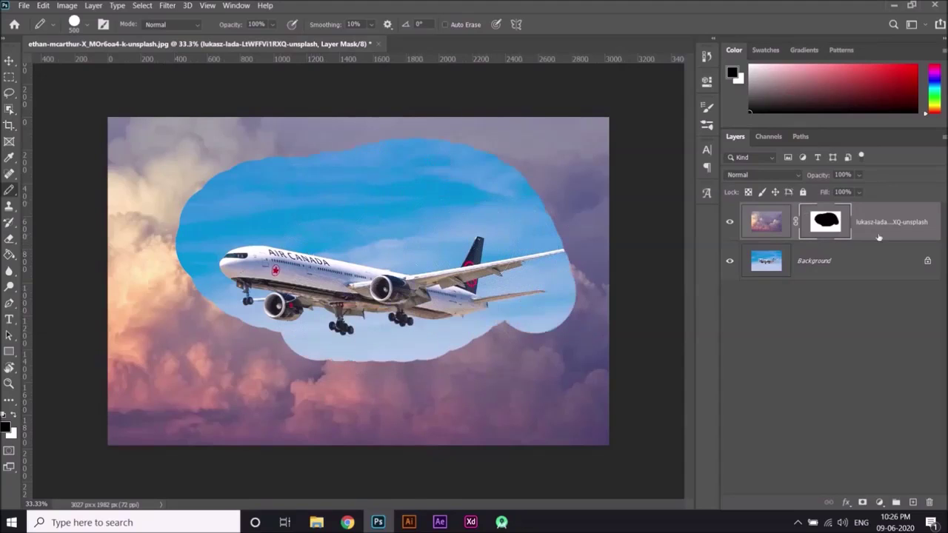
{"action": "mouse_move", "coordinate": [431, 185]}
{"action": "left_mouse_down"}
{"action": "mouse_move", "coordinate": [197, 165]}
{"action": "mouse_move", "coordinate": [434, 244]}
{"action": "left_mouse_up"}
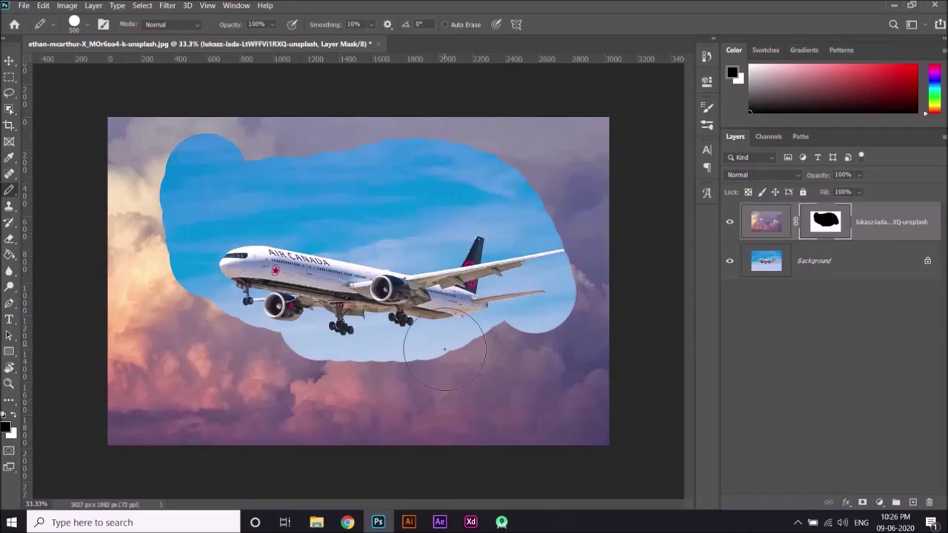
Step: Move the clouds layer together with its linked mask, and undo the moves
{"action": "key", "text": "v"}
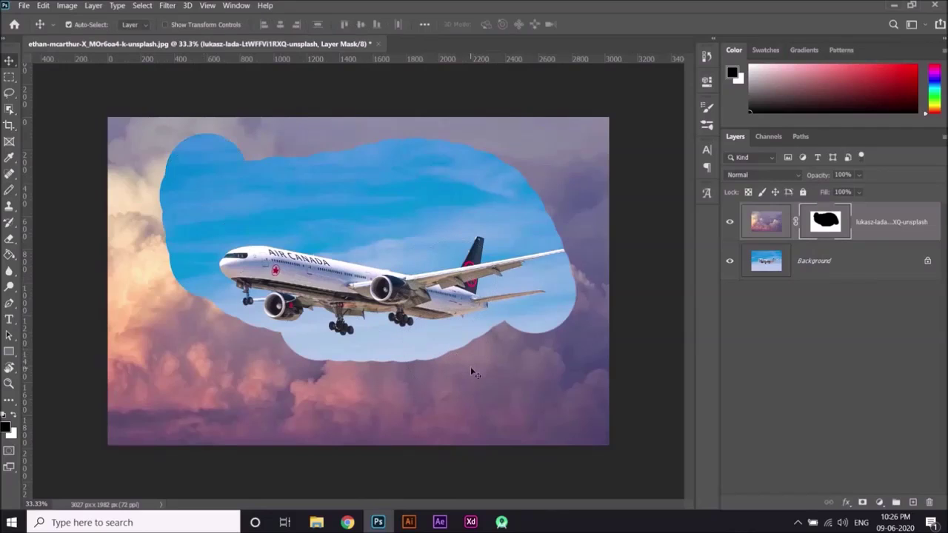
{"action": "mouse_move", "coordinate": [518, 368]}
{"action": "left_mouse_down"}
{"action": "mouse_move", "coordinate": [511, 311]}
{"action": "mouse_move", "coordinate": [388, 374]}
{"action": "mouse_move", "coordinate": [516, 416]}
{"action": "mouse_move", "coordinate": [544, 350]}
{"action": "mouse_move", "coordinate": [507, 376]}
{"action": "mouse_move", "coordinate": [525, 351]}
{"action": "left_mouse_up"}
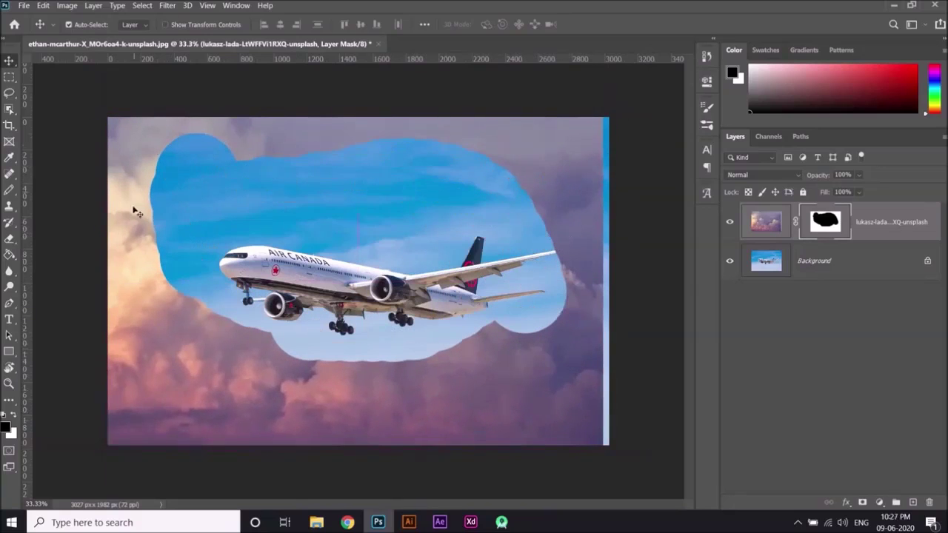
{"action": "left_click_drag", "start_coordinate": [567, 176], "coordinate": [439, 208]}
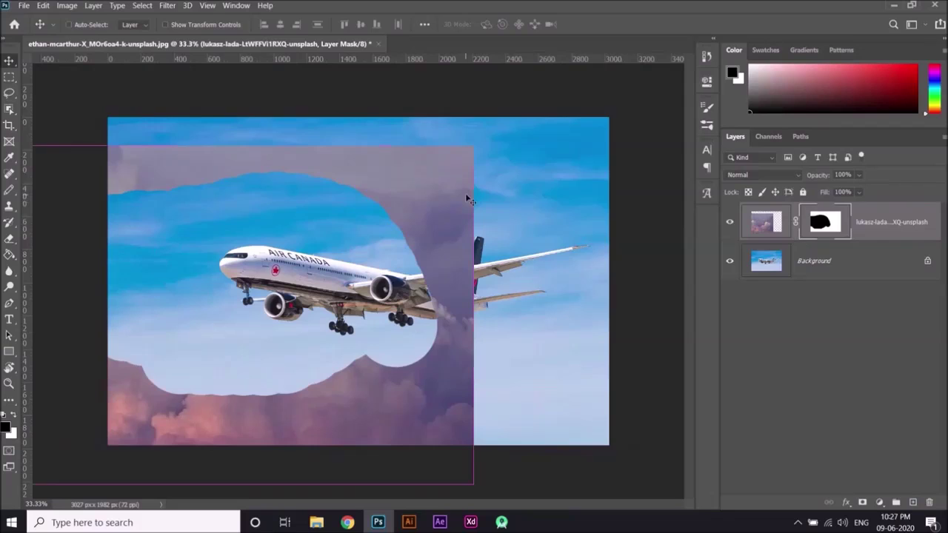
{"action": "key", "text": "ctrl+z"}
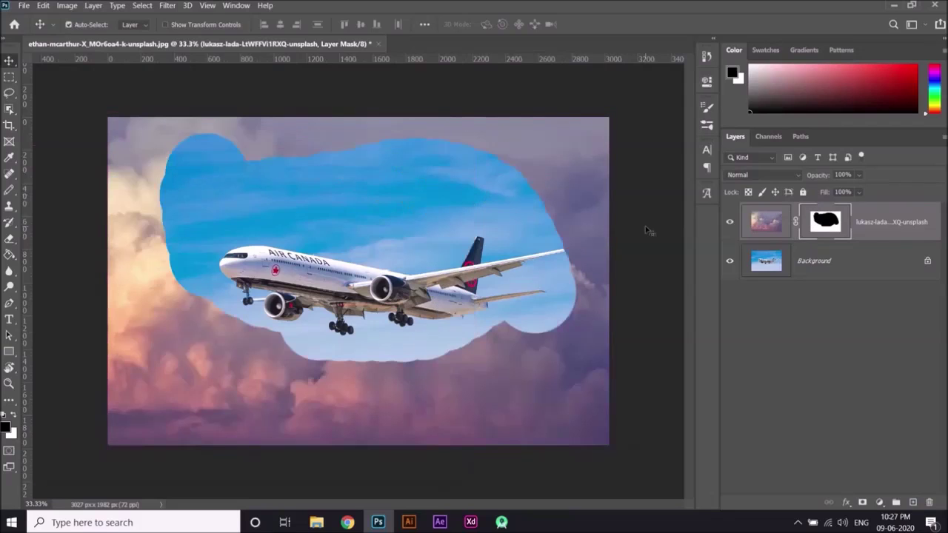
Step: Unlink the mask from the clouds layer and shift the mask on its own around the airplane
{"action": "left_click", "coordinate": [796, 222]}
{"action": "left_click_drag", "start_coordinate": [406, 196], "coordinate": [419, 219]}
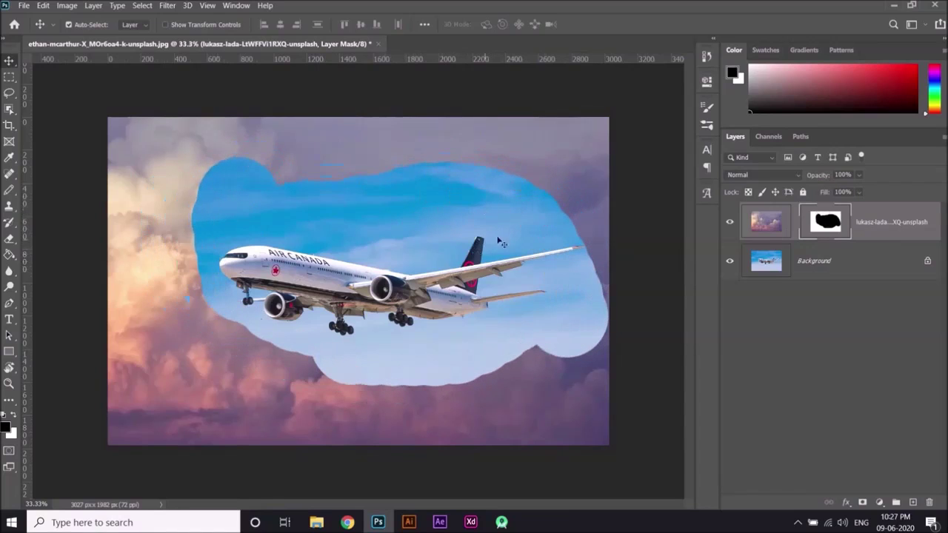
{"action": "left_click_drag", "start_coordinate": [537, 214], "coordinate": [488, 207]}
Step: Set the foreground colour to light gray and paint it on the mask over and around the airplane
{"action": "left_click", "coordinate": [6, 428]}
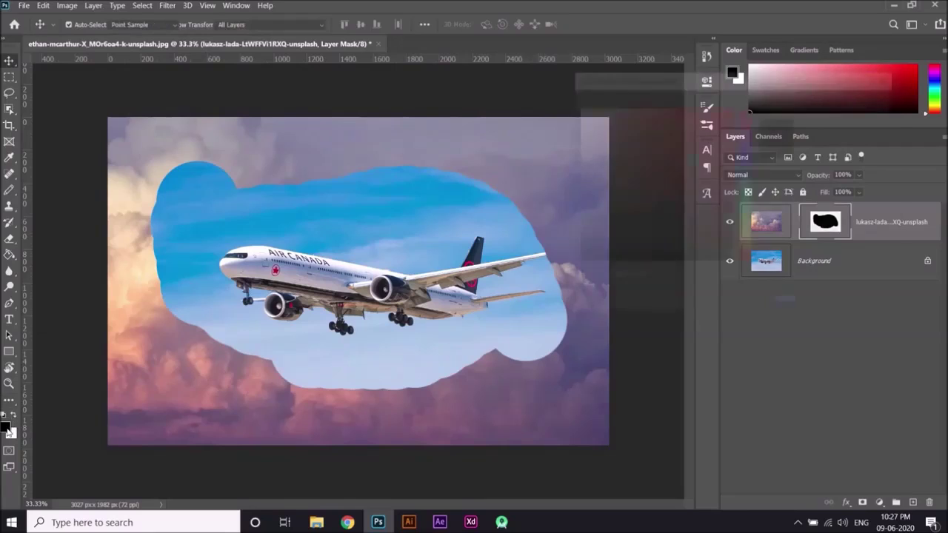
{"action": "left_click", "coordinate": [577, 204]}
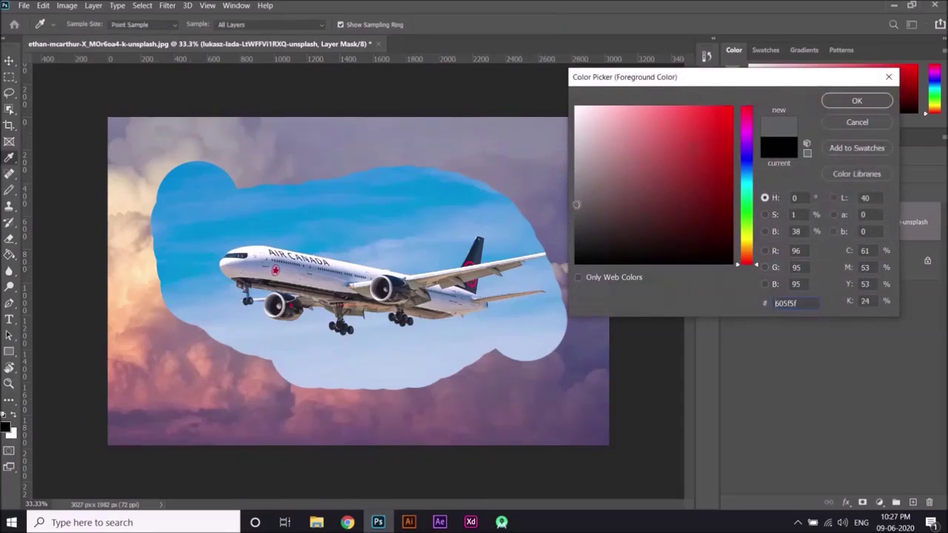
{"action": "left_click", "coordinate": [578, 152]}
{"action": "left_click", "coordinate": [851, 102]}
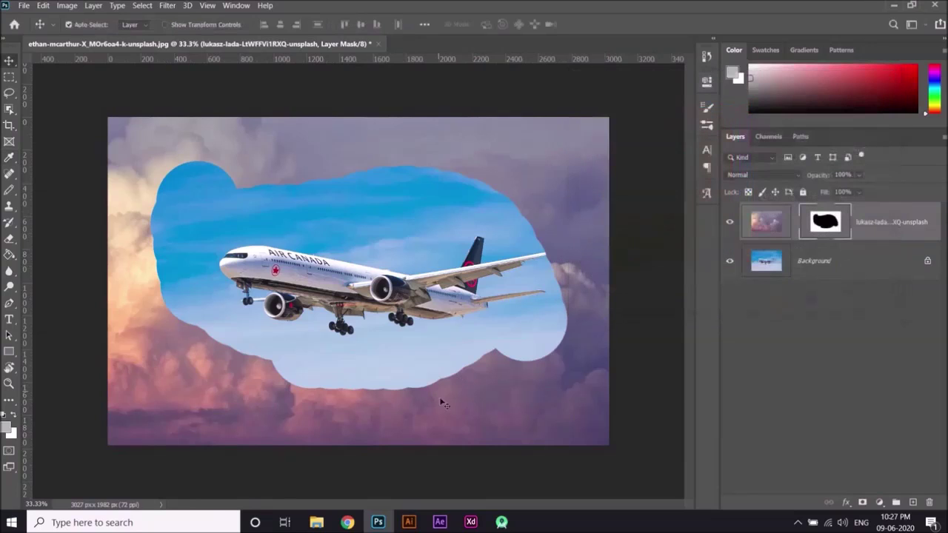
{"action": "key", "text": "b"}
{"action": "mouse_move", "coordinate": [426, 396]}
{"action": "left_mouse_down"}
{"action": "mouse_move", "coordinate": [537, 381]}
{"action": "mouse_move", "coordinate": [546, 262]}
{"action": "mouse_move", "coordinate": [454, 169]}
{"action": "mouse_move", "coordinate": [356, 155]}
{"action": "mouse_move", "coordinate": [451, 169]}
{"action": "mouse_move", "coordinate": [481, 287]}
{"action": "mouse_move", "coordinate": [340, 355]}
{"action": "mouse_move", "coordinate": [209, 311]}
{"action": "mouse_move", "coordinate": [172, 222]}
{"action": "mouse_move", "coordinate": [222, 166]}
{"action": "mouse_move", "coordinate": [374, 217]}
{"action": "mouse_move", "coordinate": [407, 292]}
{"action": "mouse_move", "coordinate": [560, 222]}
{"action": "left_mouse_up"}
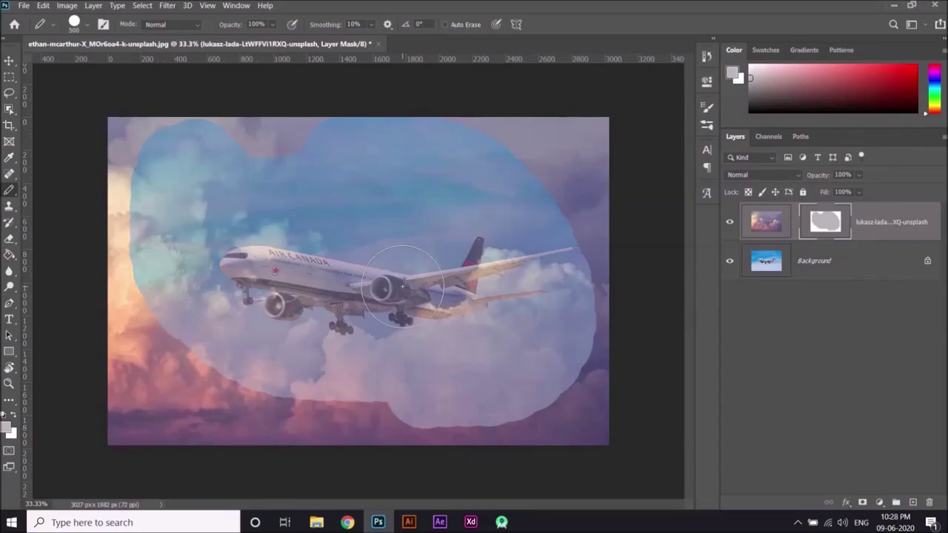
Step: Undo the gray painting, the mask moves and the black strokes back to the blank white mask
{"action": "key", "text": "ctrl+i"}
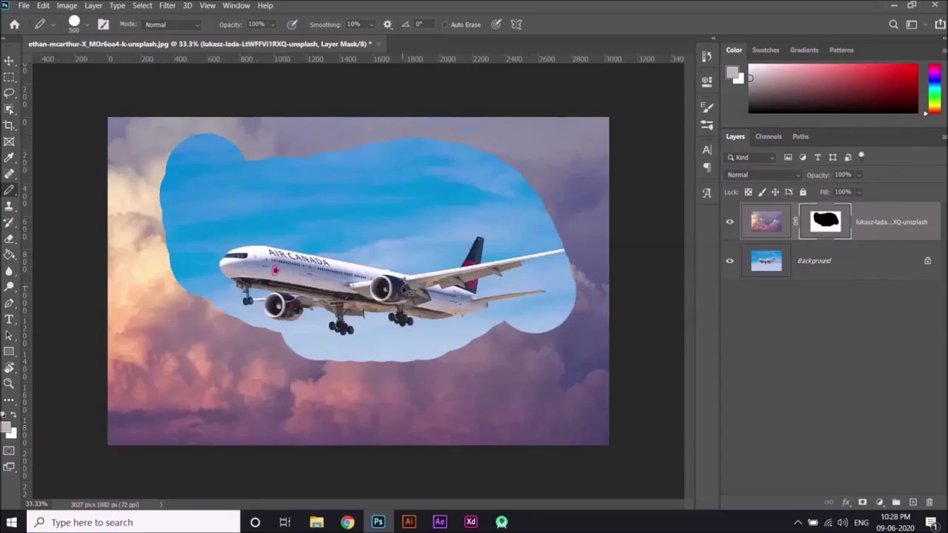
{"action": "key", "text": "ctrl+z"}
{"action": "key", "text": "ctrl+z"}
{"action": "key", "text": "ctrl+z"}
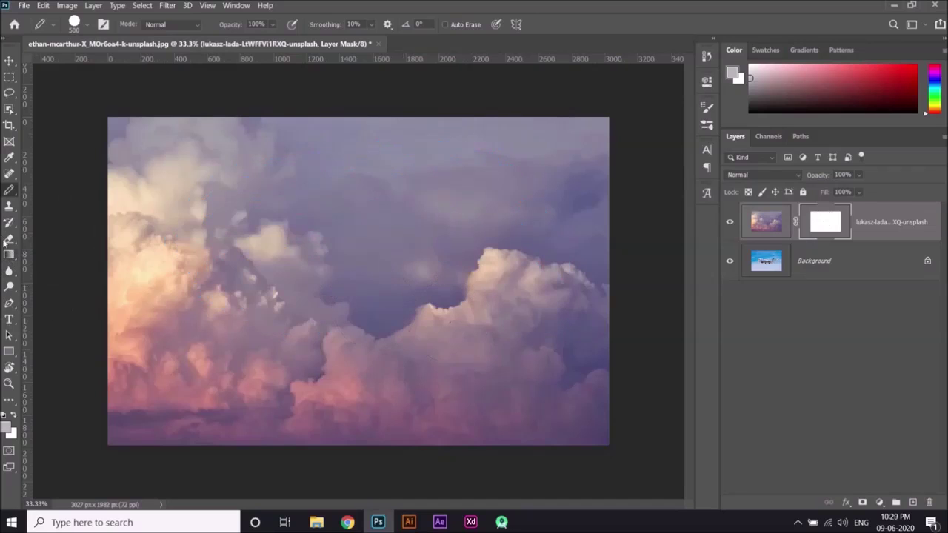
Step: Fill the clouds layer mask with a linear light gray to white gradient running from the image's upper edge to its lower edge
{"action": "left_click", "coordinate": [9, 254]}
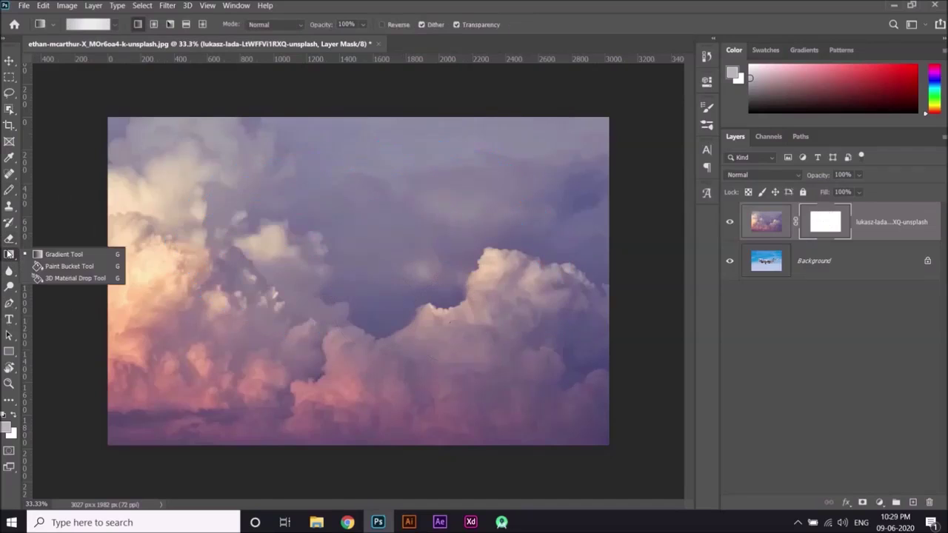
{"action": "left_click", "coordinate": [67, 255]}
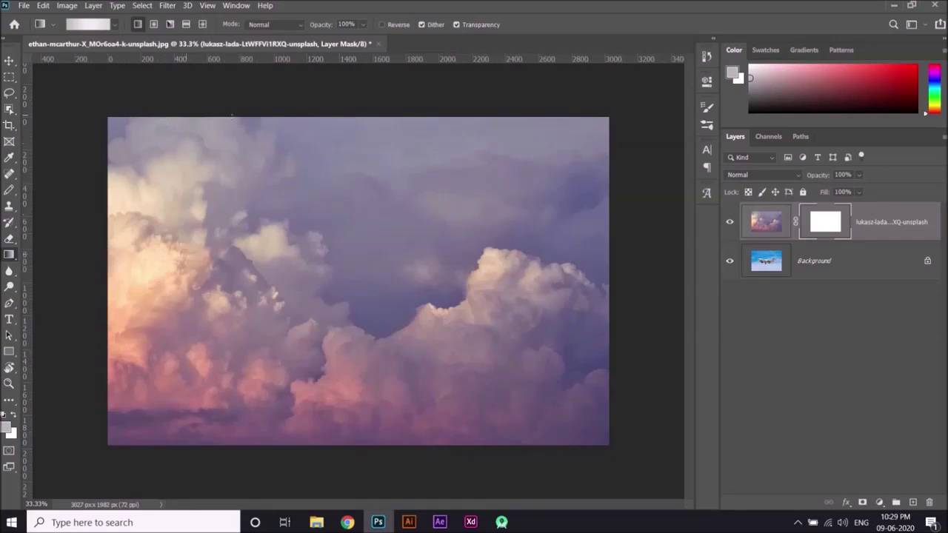
{"action": "left_click_drag", "start_coordinate": [344, 116], "coordinate": [357, 444]}
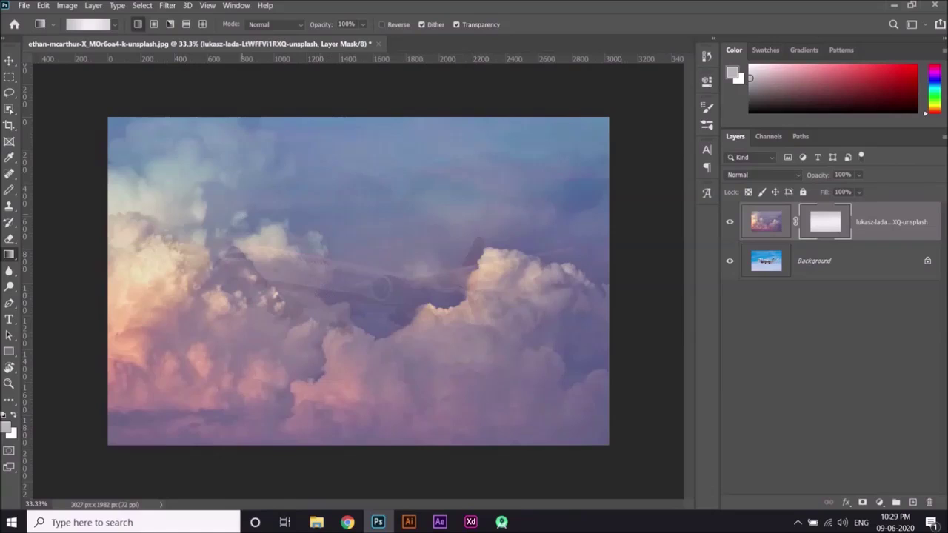
Step: Fill the clouds layer mask with a darker preset from the Grays gradient group, running from the image's upper edge to its lower edge
{"action": "left_click", "coordinate": [115, 26]}
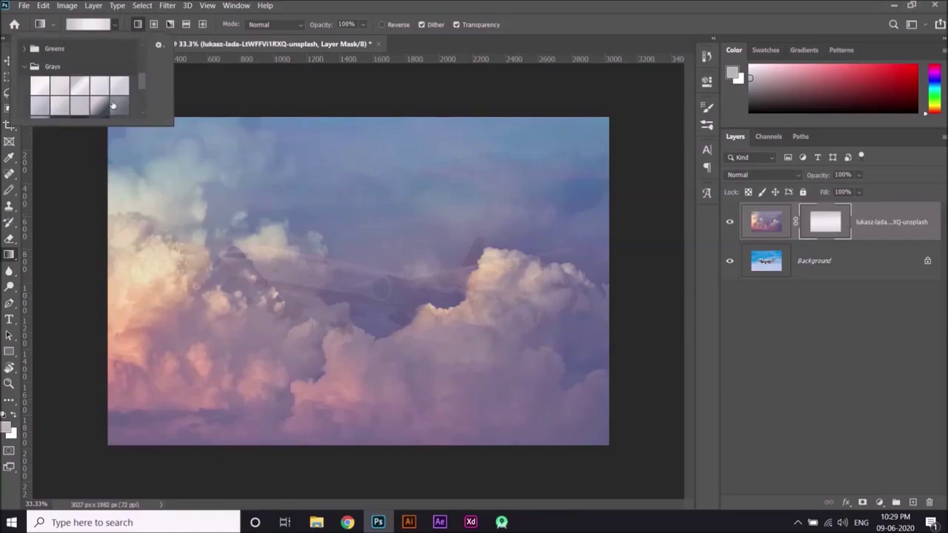
{"action": "left_click", "coordinate": [25, 67]}
{"action": "left_click", "coordinate": [25, 66]}
{"action": "scroll", "coordinate": [144, 81], "scroll_direction": "down", "scroll_amount": 2}
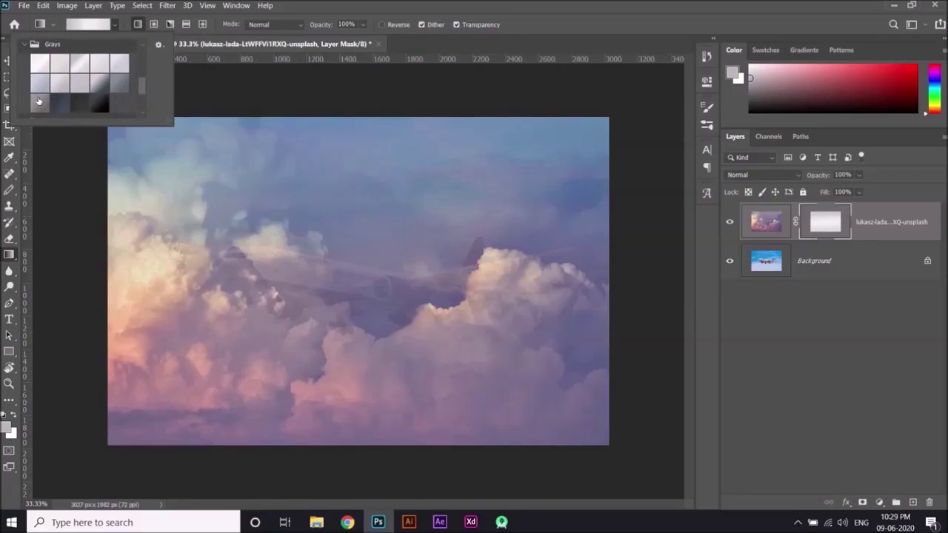
{"action": "left_click", "coordinate": [38, 100]}
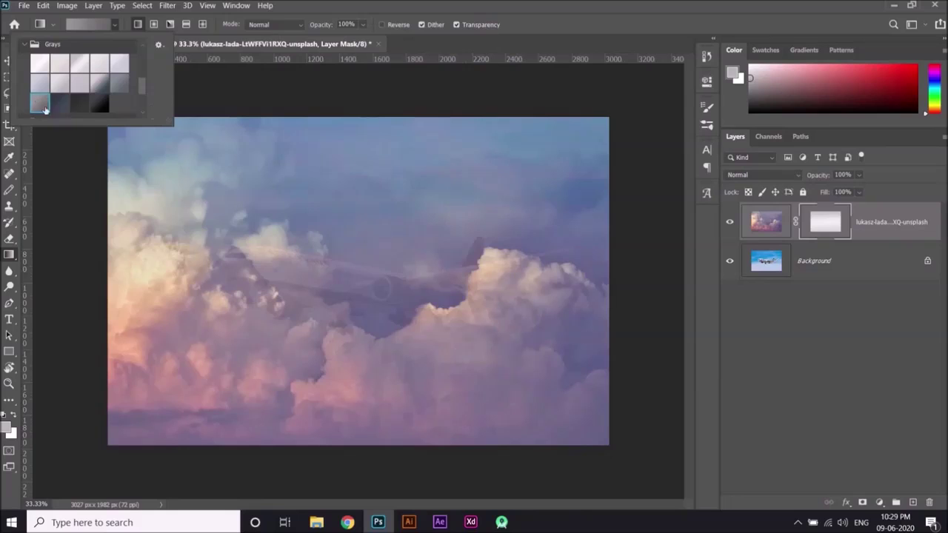
{"action": "left_click", "coordinate": [357, 117]}
{"action": "left_click_drag", "start_coordinate": [357, 117], "coordinate": [443, 445]}
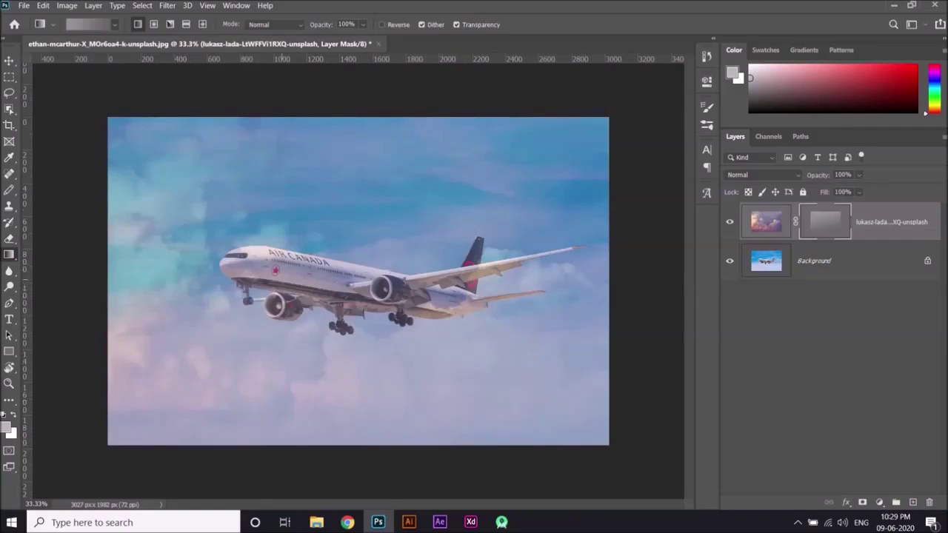
Step: Fill the clouds layer mask with a lighter Grays preset gradient running horizontally from the image's left edge to its right edge
{"action": "left_click", "coordinate": [116, 24]}
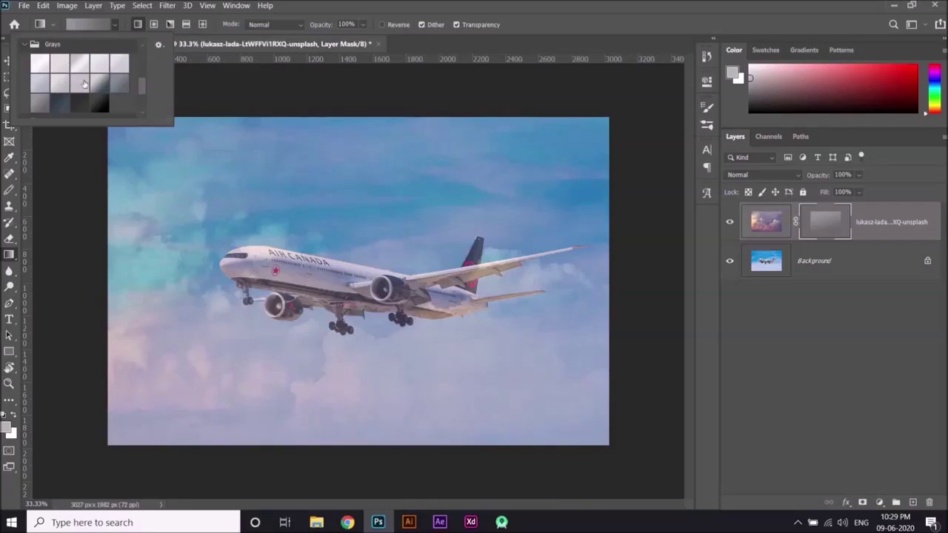
{"action": "left_click", "coordinate": [40, 83]}
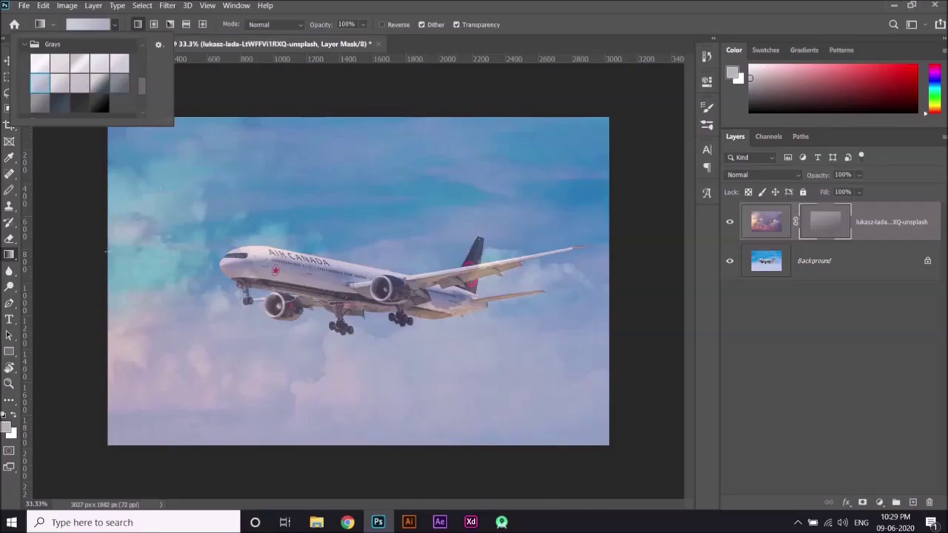
{"action": "left_click", "coordinate": [108, 251]}
{"action": "left_click_drag", "start_coordinate": [107, 251], "coordinate": [604, 248]}
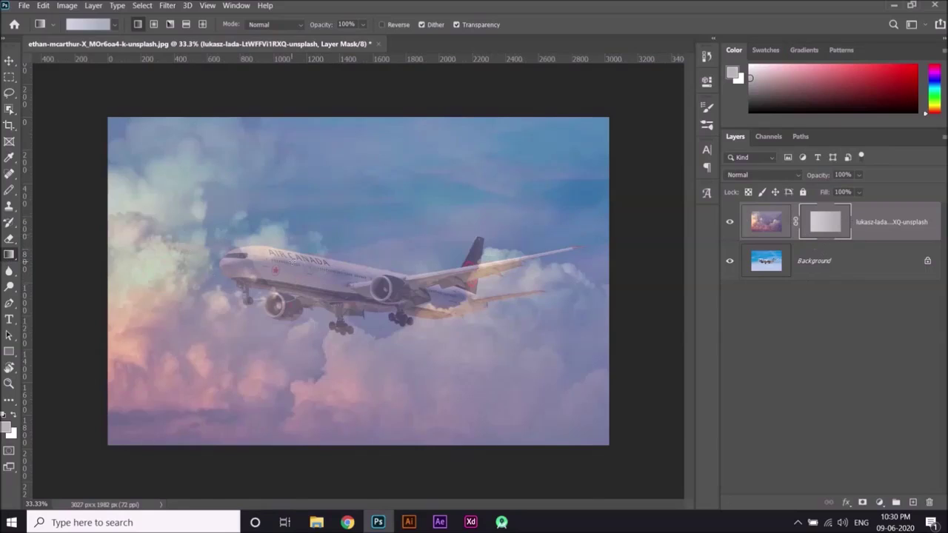
Step: Undo the gradient fills back to the blank white mask and delete the mask from the clouds layer without applying it
{"action": "key", "text": "ctrl+z"}
{"action": "key", "text": "ctrl+z"}
{"action": "key", "text": "ctrl+z"}
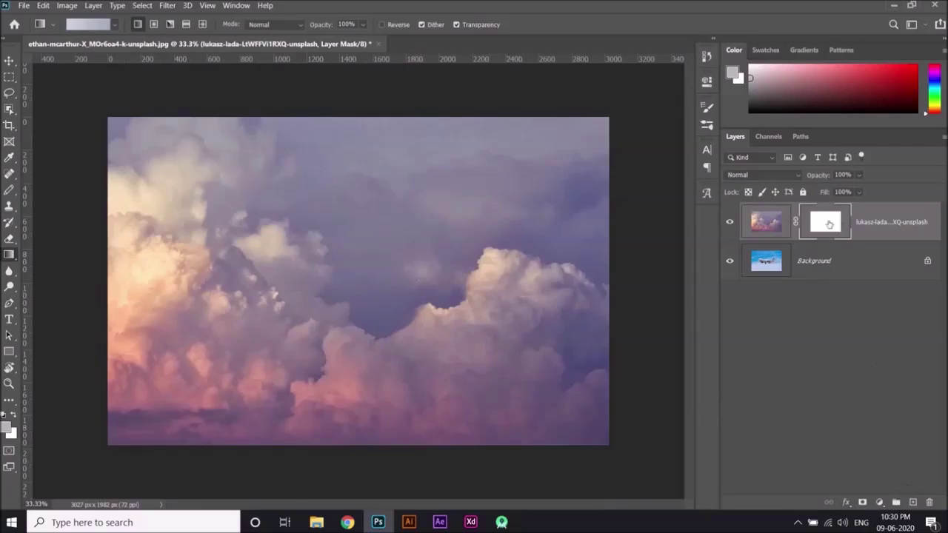
{"action": "left_click_drag", "start_coordinate": [822, 228], "coordinate": [932, 504]}
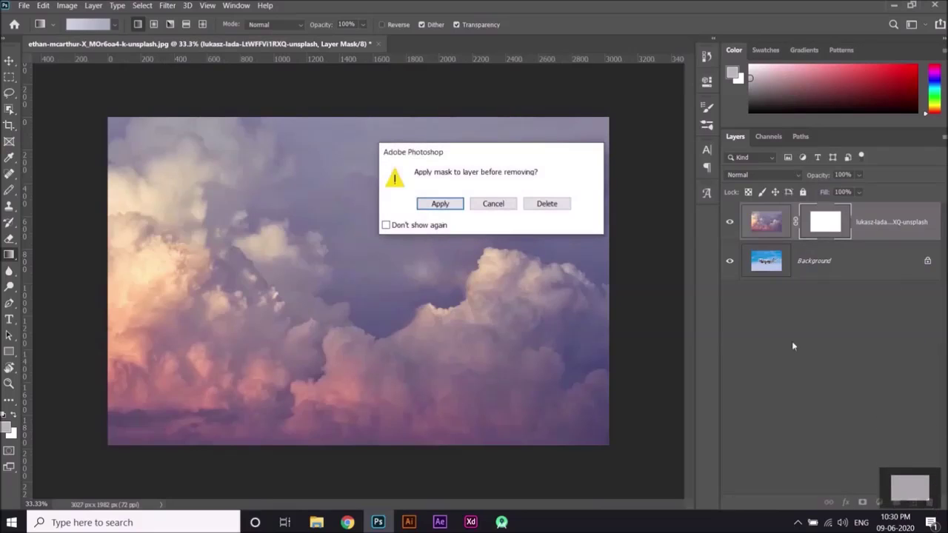
{"action": "left_click", "coordinate": [547, 204]}
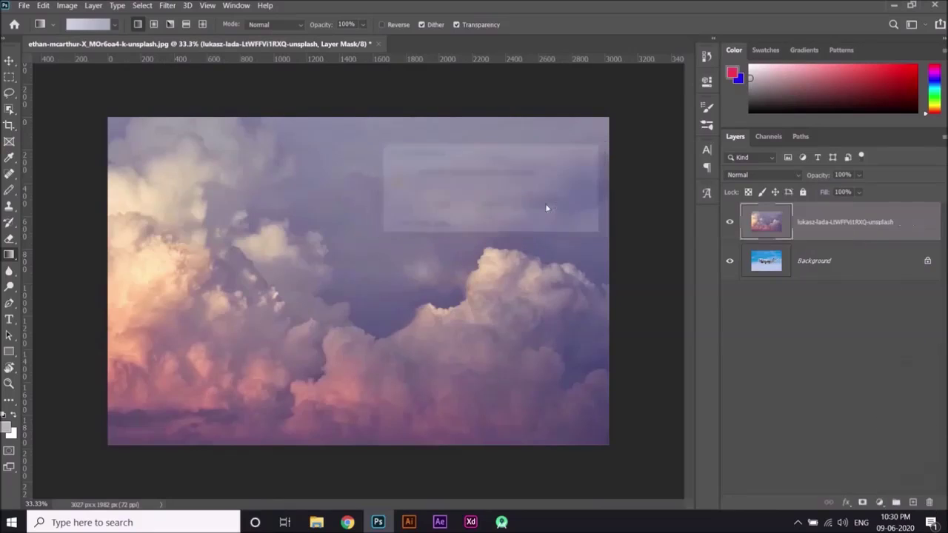
Step: Unlock the airplane Background layer and move it above the clouds layer in the stack
{"action": "left_click", "coordinate": [928, 263]}
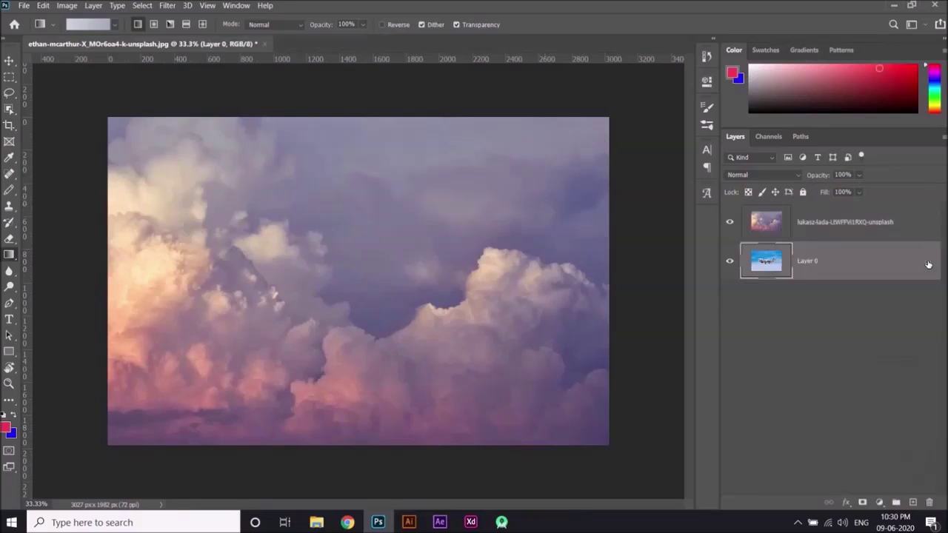
{"action": "left_click_drag", "start_coordinate": [850, 255], "coordinate": [838, 208]}
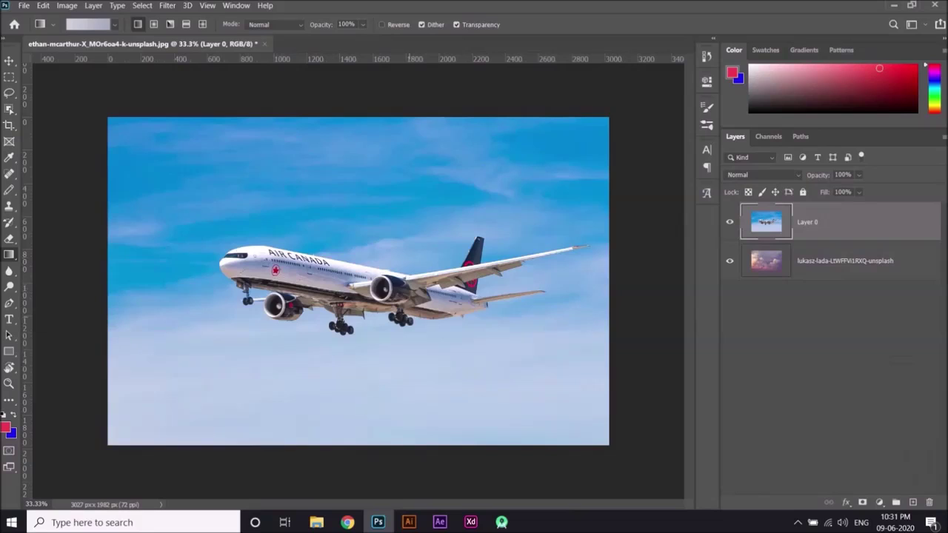
{"action": "key", "text": "v"}
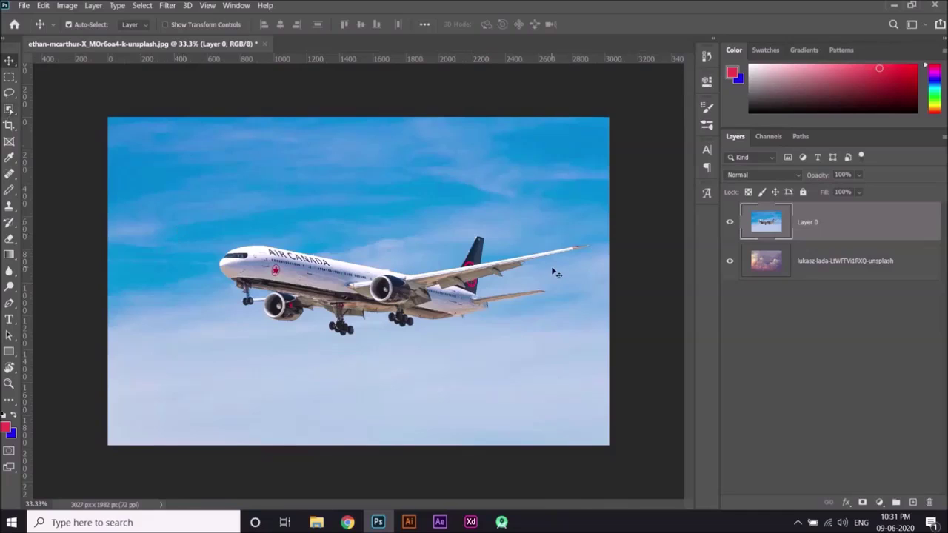
Step: Select the airplane with the Object Selection tool and add a layer mask from that selection to Layer 0
{"action": "left_click", "coordinate": [10, 110]}
{"action": "left_click_drag", "start_coordinate": [198, 228], "coordinate": [594, 342]}
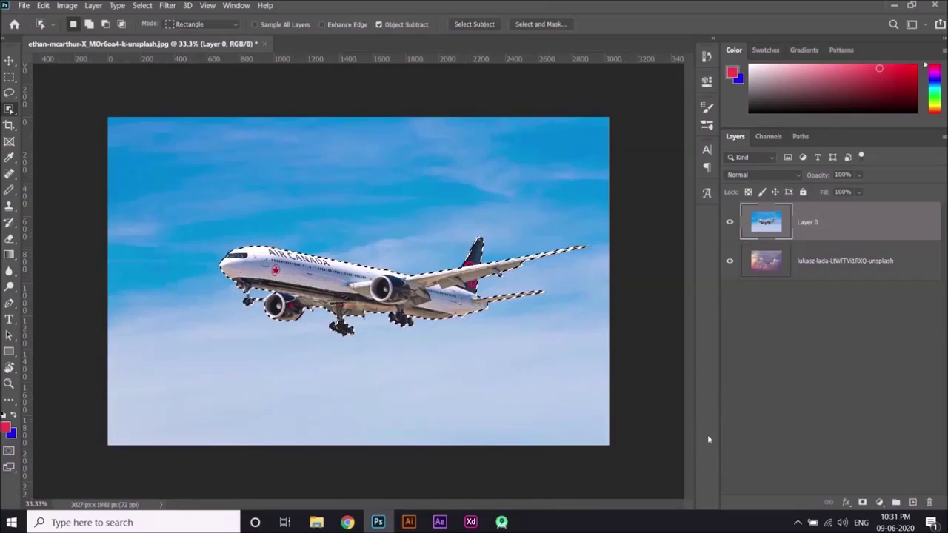
{"action": "left_click", "coordinate": [864, 504]}
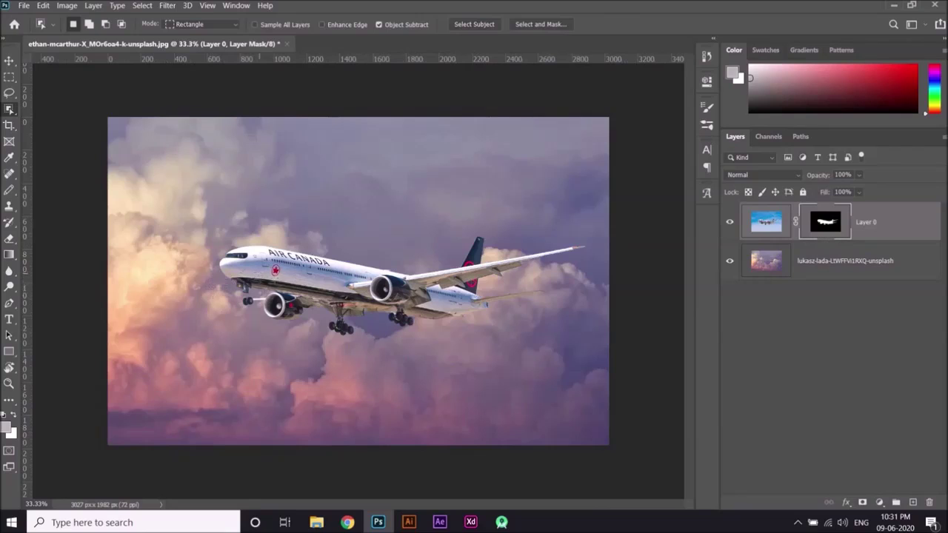
Step: Move the cut-out airplane together with its linked mask over the clouds and undo the move
{"action": "key", "text": "v"}
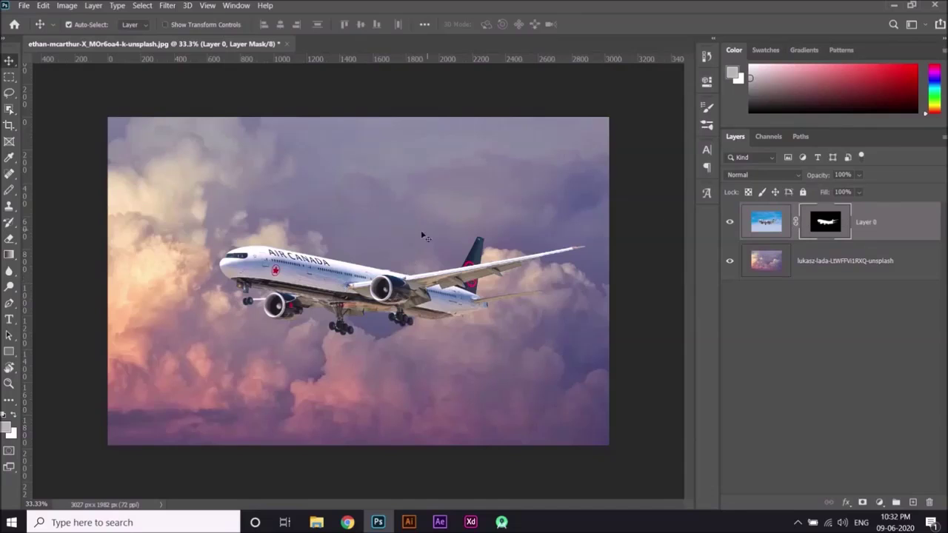
{"action": "left_click_drag", "start_coordinate": [324, 271], "coordinate": [269, 283]}
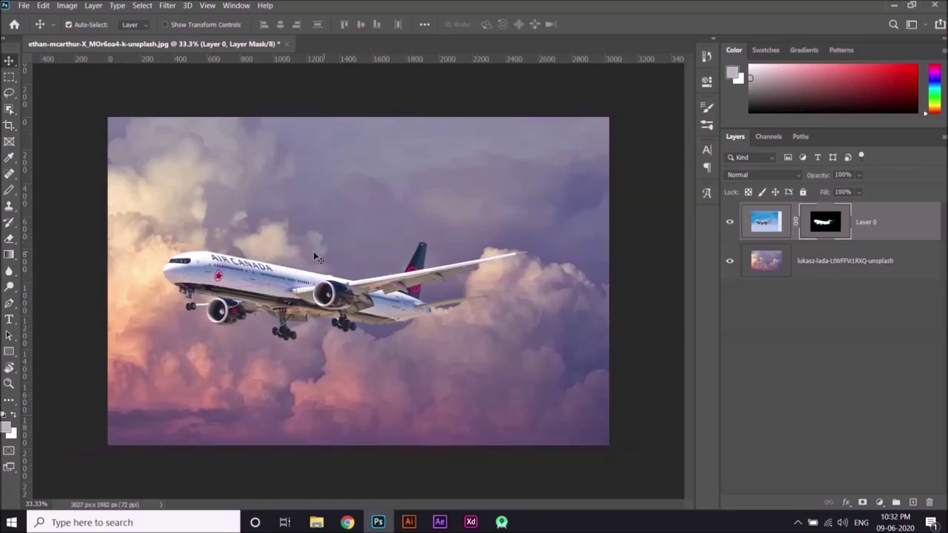
{"action": "key", "text": "ctrl+z"}
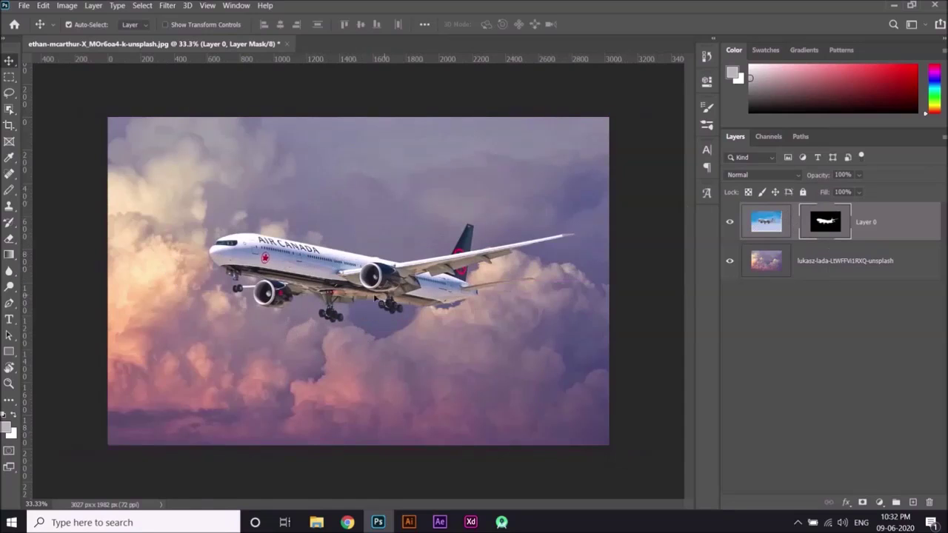
{"action": "mouse_move", "coordinate": [337, 273]}
{"action": "left_mouse_down"}
{"action": "mouse_move", "coordinate": [303, 210]}
{"action": "mouse_move", "coordinate": [237, 171]}
{"action": "mouse_move", "coordinate": [309, 153]}
{"action": "mouse_move", "coordinate": [375, 169]}
{"action": "mouse_move", "coordinate": [356, 179]}
{"action": "mouse_move", "coordinate": [334, 173]}
{"action": "mouse_move", "coordinate": [350, 286]}
{"action": "mouse_move", "coordinate": [342, 258]}
{"action": "mouse_move", "coordinate": [350, 267]}
{"action": "left_mouse_up"}
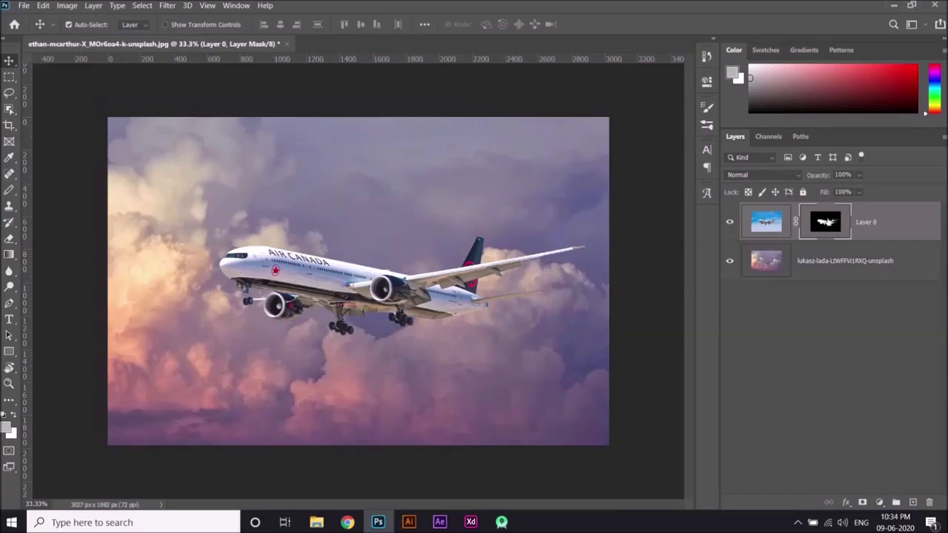
Step: Hide and show the airplane layer, and disable and re-enable its mask, to compare the image with and without them
{"action": "left_click", "coordinate": [730, 223]}
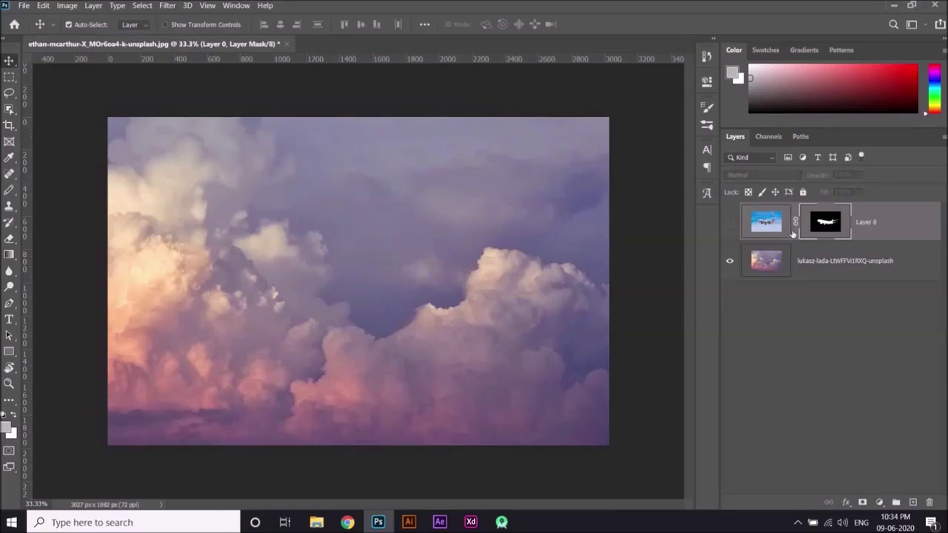
{"action": "left_click", "coordinate": [731, 222]}
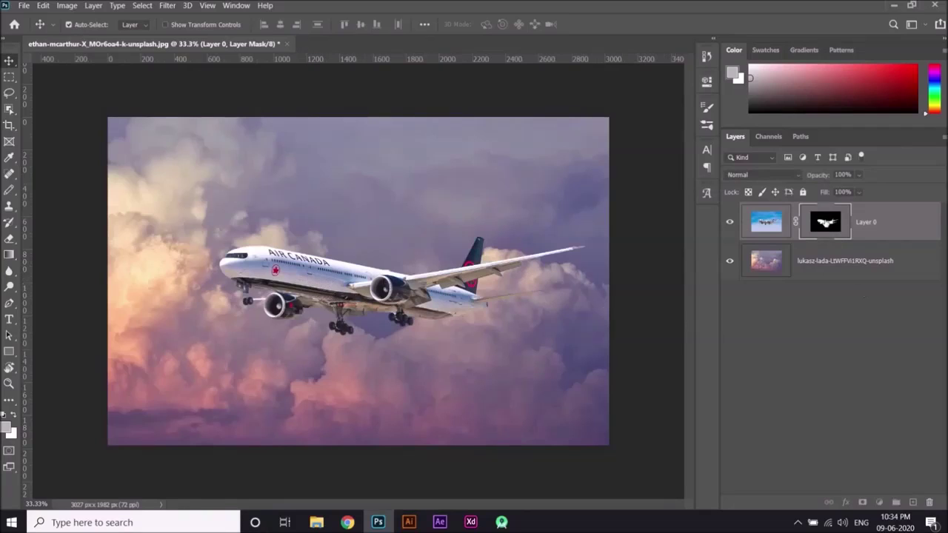
{"action": "left_click", "coordinate": [827, 223], "text": "shift"}
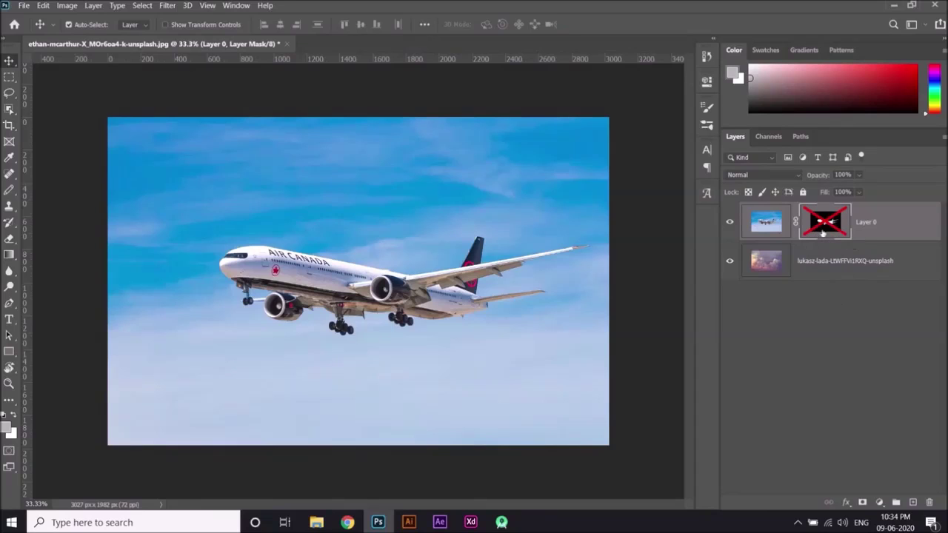
{"action": "left_click", "coordinate": [824, 221], "text": "shift"}
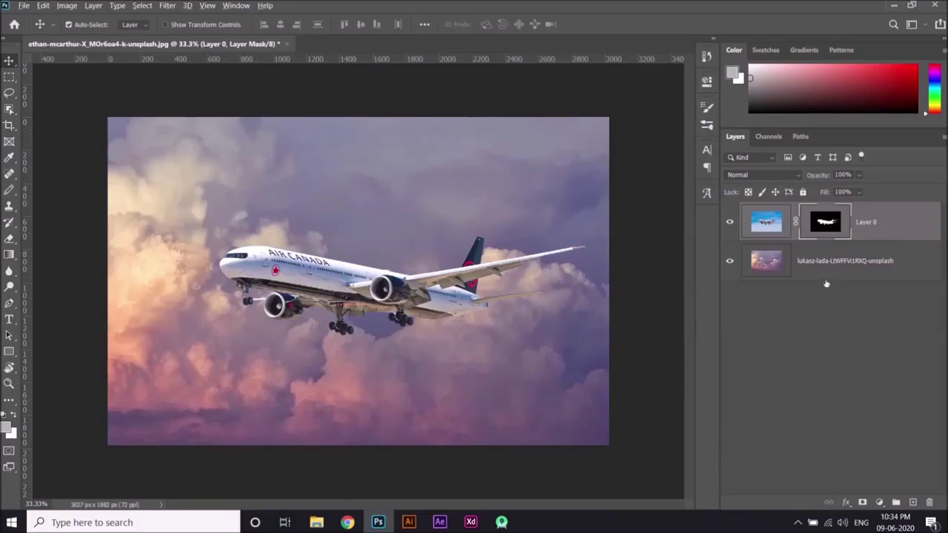
Step: Display the airplane layer's mask alone on the canvas and set the Pencil colours to white foreground and black background
{"action": "left_click", "coordinate": [825, 222], "text": "alt"}
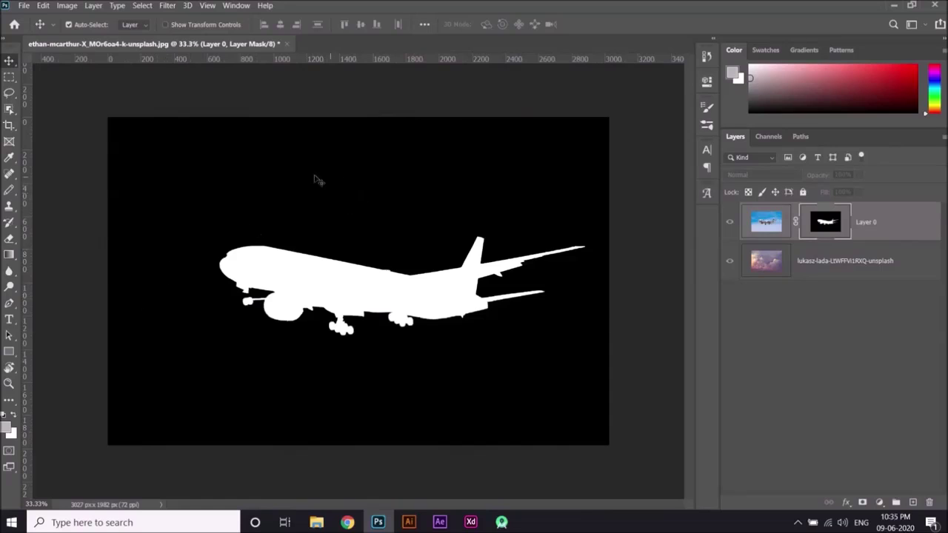
{"action": "key", "text": "b"}
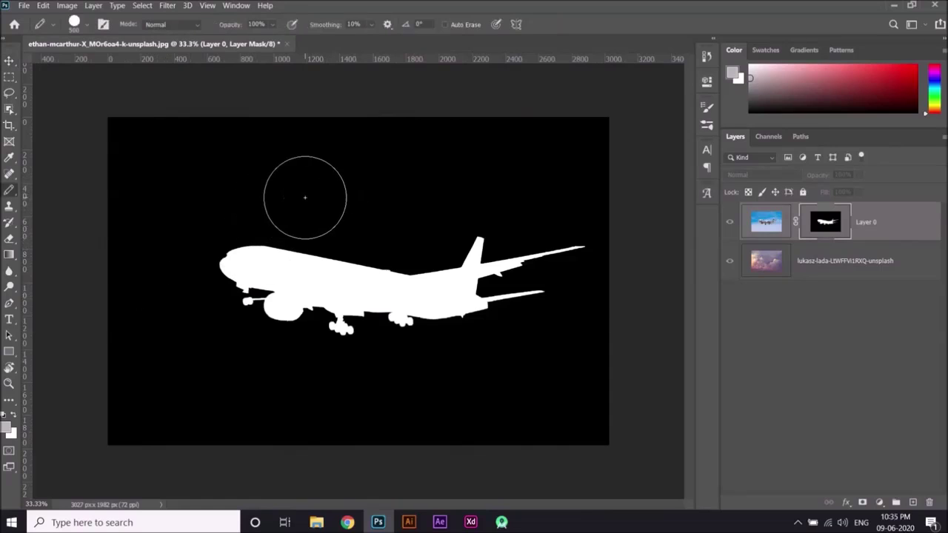
{"action": "left_click", "coordinate": [6, 430]}
{"action": "left_click", "coordinate": [576, 263]}
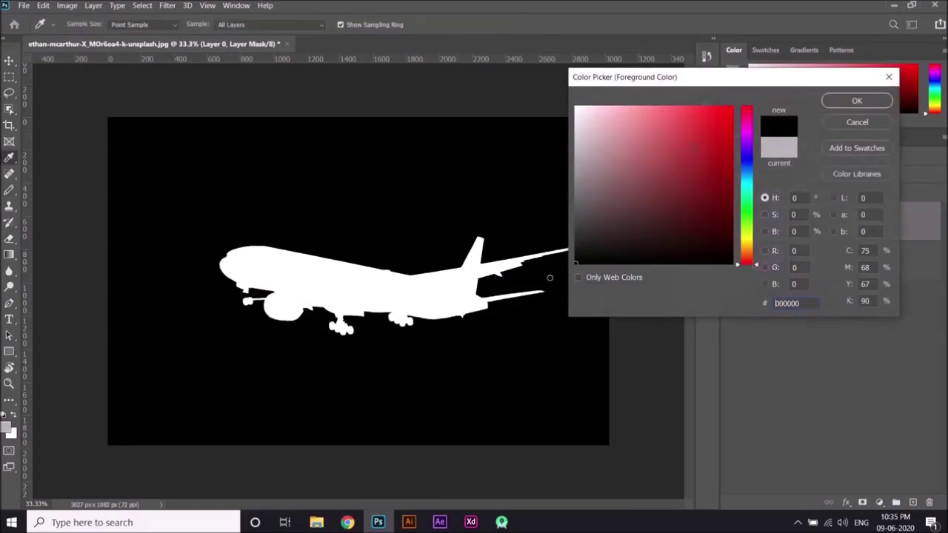
{"action": "left_click", "coordinate": [871, 100]}
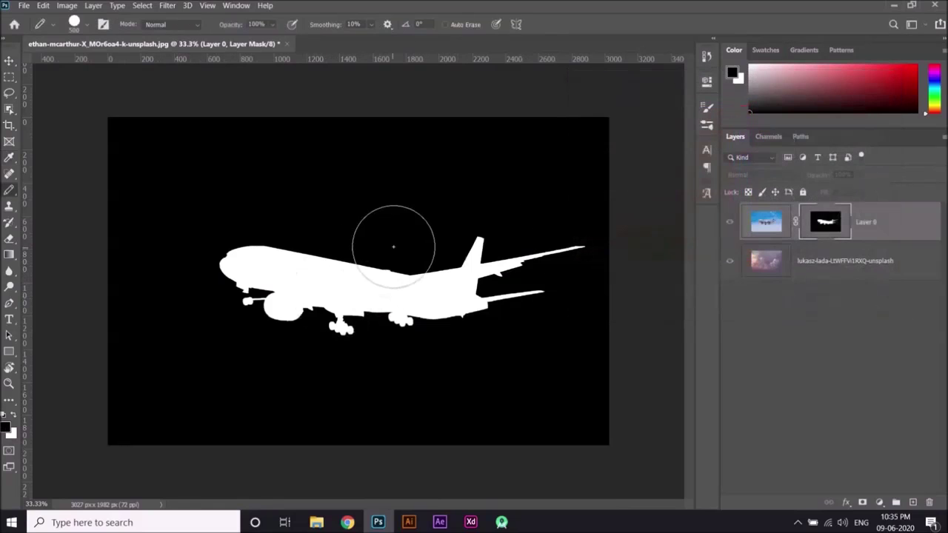
{"action": "left_click", "coordinate": [14, 416]}
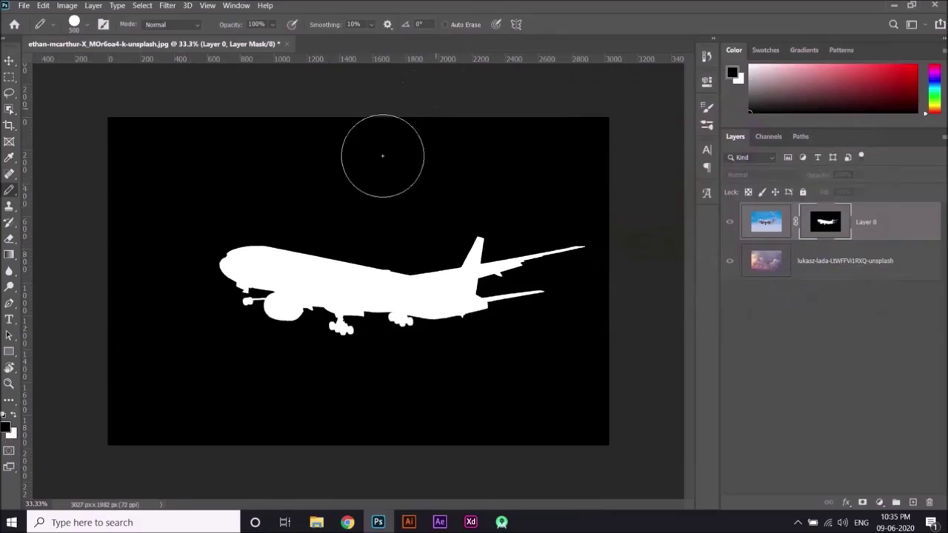
Step: Paint the mask area above the airplane white with a 200 px Pencil and return to the normal image view
{"action": "key", "text": "bracketleft"}
{"action": "key", "text": "bracketleft"}
{"action": "key", "text": "bracketleft"}
{"action": "key", "text": "bracketleft"}
{"action": "mouse_move", "coordinate": [267, 176]}
{"action": "left_mouse_down"}
{"action": "mouse_move", "coordinate": [320, 170]}
{"action": "mouse_move", "coordinate": [256, 202]}
{"action": "mouse_move", "coordinate": [408, 157]}
{"action": "mouse_move", "coordinate": [166, 163]}
{"action": "mouse_move", "coordinate": [398, 125]}
{"action": "mouse_move", "coordinate": [472, 167]}
{"action": "mouse_move", "coordinate": [141, 125]}
{"action": "mouse_move", "coordinate": [169, 137]}
{"action": "mouse_move", "coordinate": [105, 155]}
{"action": "mouse_move", "coordinate": [165, 150]}
{"action": "mouse_move", "coordinate": [178, 161]}
{"action": "mouse_move", "coordinate": [147, 204]}
{"action": "mouse_move", "coordinate": [209, 177]}
{"action": "mouse_move", "coordinate": [115, 204]}
{"action": "mouse_move", "coordinate": [376, 180]}
{"action": "mouse_move", "coordinate": [348, 204]}
{"action": "mouse_move", "coordinate": [668, 183]}
{"action": "mouse_move", "coordinate": [445, 126]}
{"action": "mouse_move", "coordinate": [626, 134]}
{"action": "mouse_move", "coordinate": [356, 185]}
{"action": "mouse_move", "coordinate": [591, 169]}
{"action": "mouse_move", "coordinate": [571, 153]}
{"action": "mouse_move", "coordinate": [608, 120]}
{"action": "left_mouse_up"}
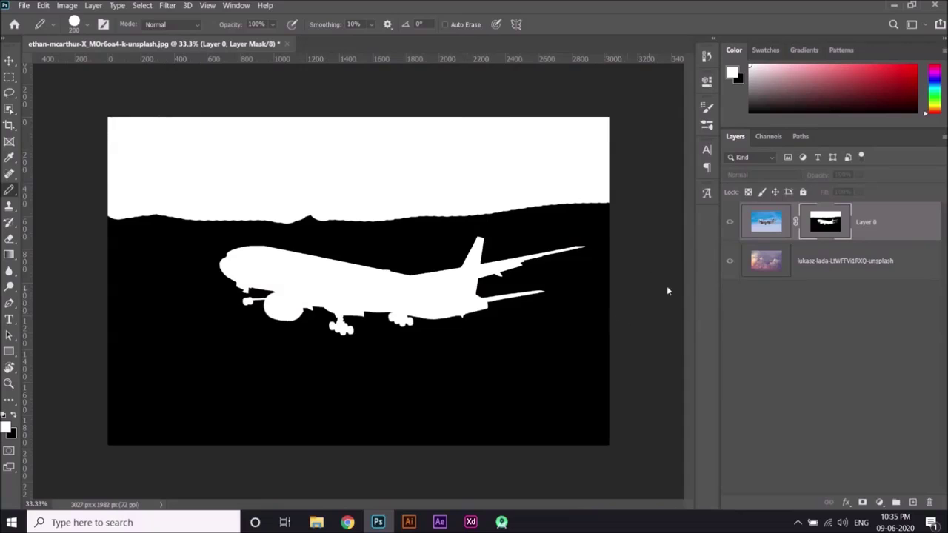
{"action": "left_click", "coordinate": [826, 230], "text": "alt"}
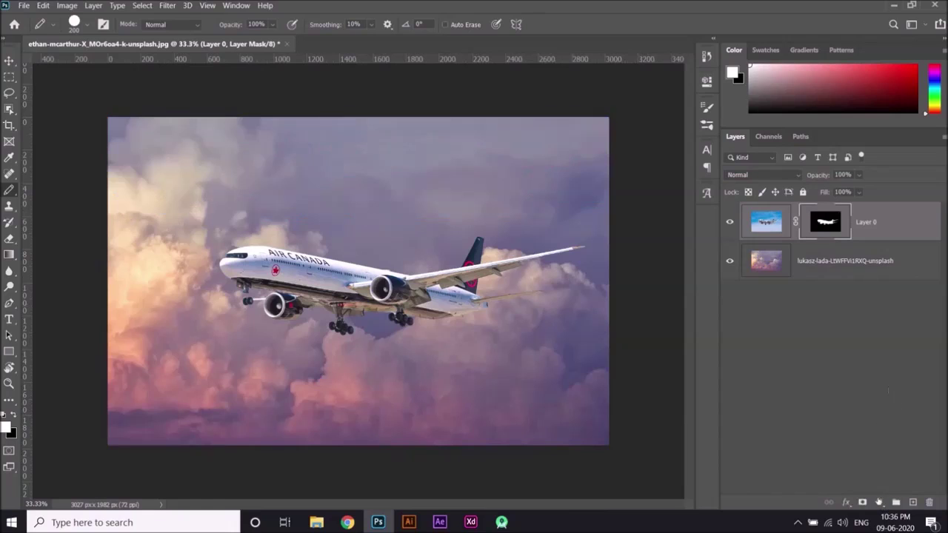
Step: Add a Hue/Saturation adjustment layer above the airplane with Colorize on, saturation 38 and hue 15
{"action": "left_click", "coordinate": [879, 502]}
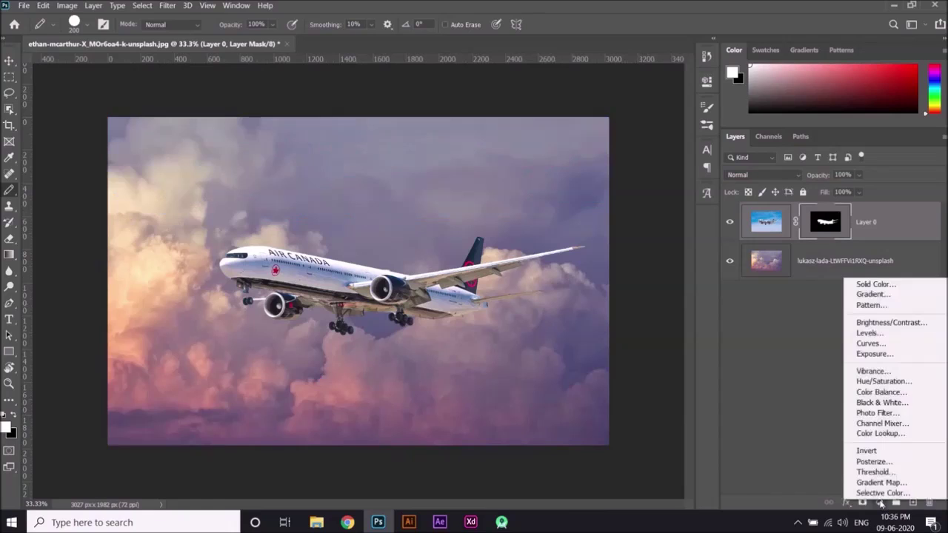
{"action": "left_click", "coordinate": [889, 382]}
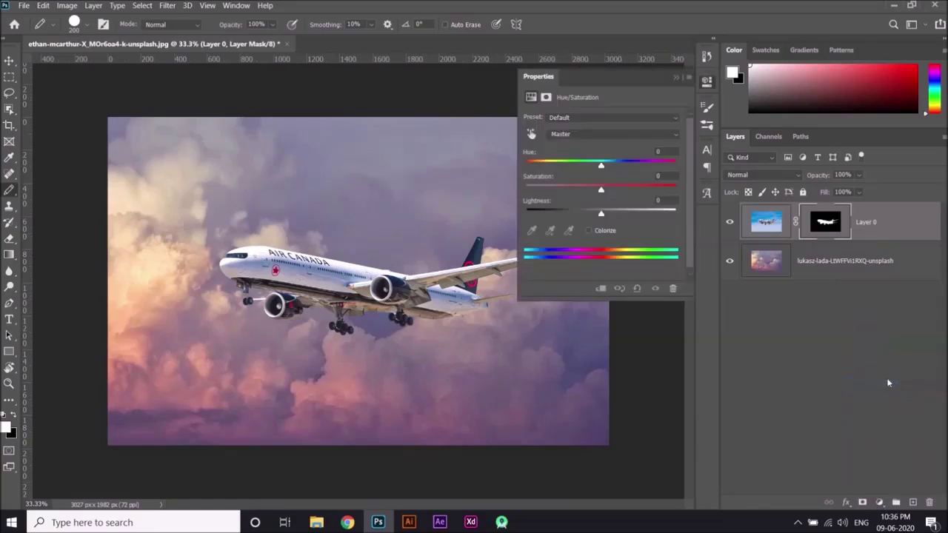
{"action": "left_click", "coordinate": [588, 230]}
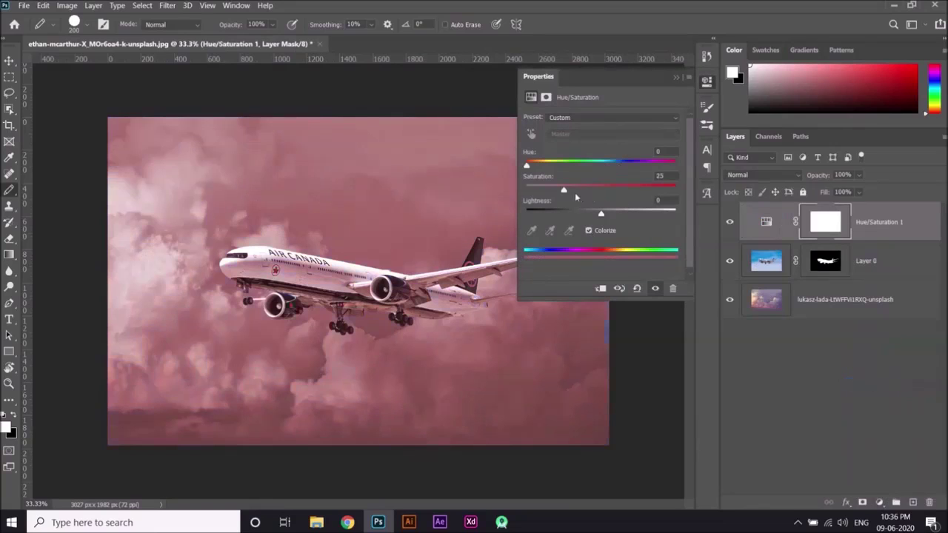
{"action": "left_click_drag", "start_coordinate": [564, 193], "coordinate": [582, 191]}
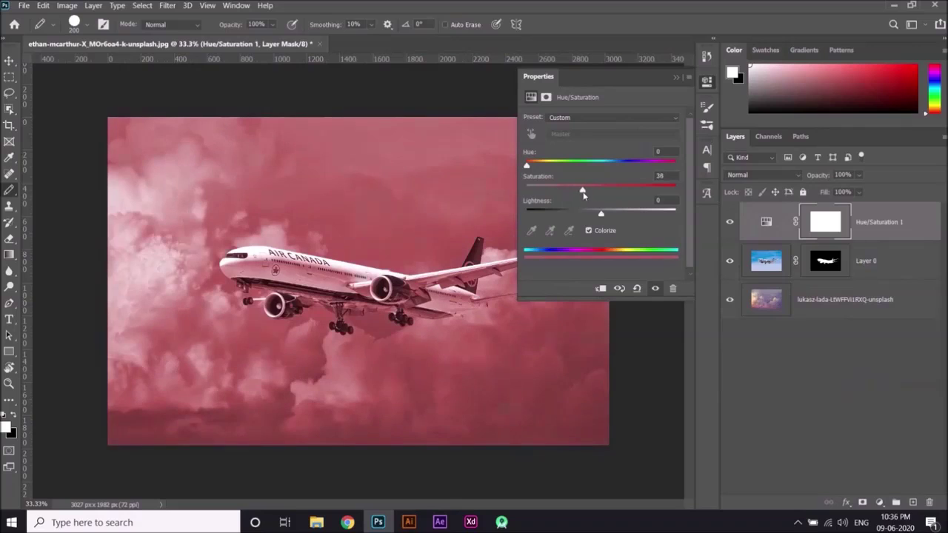
{"action": "left_click_drag", "start_coordinate": [527, 167], "coordinate": [532, 168]}
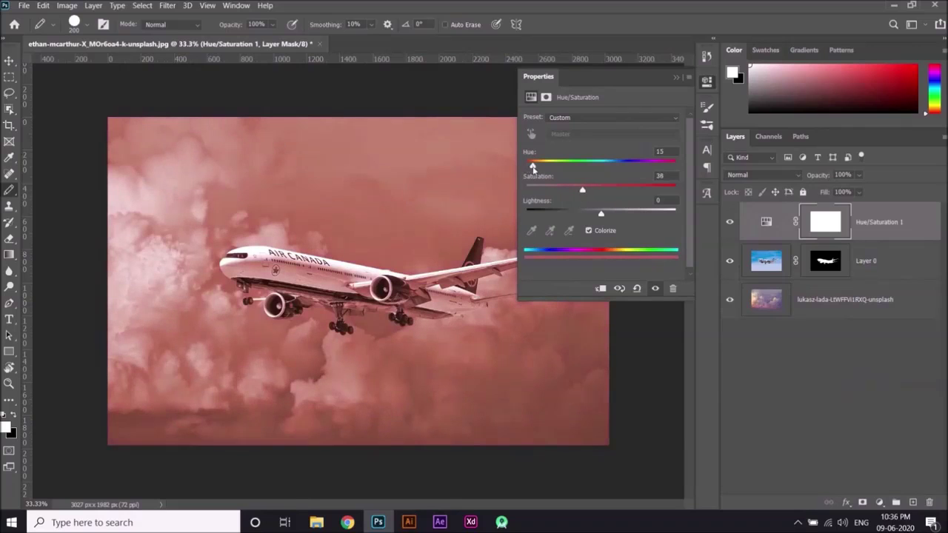
Step: Select the Hue/Saturation layer's mask, close its properties, and clip the adjustment layer to the airplane layer with a clipping mask
{"action": "left_click", "coordinate": [834, 230]}
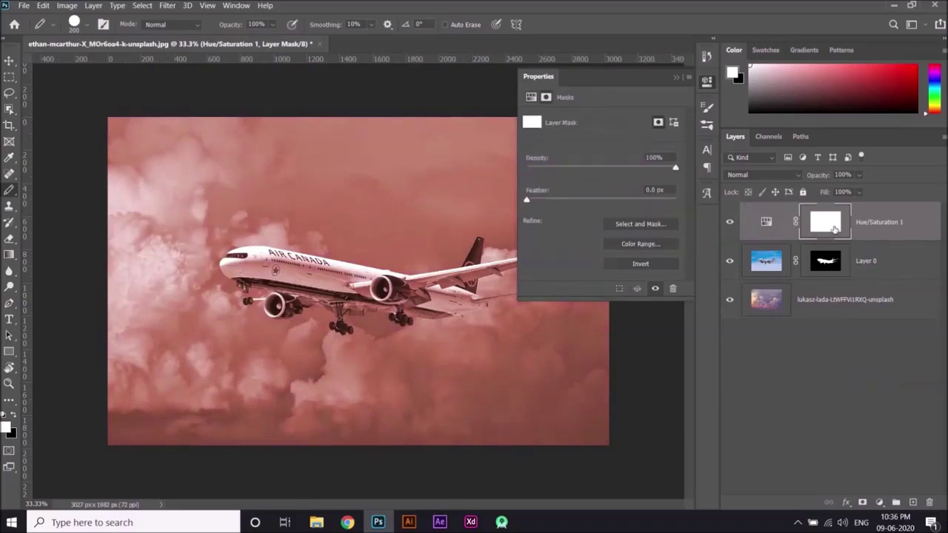
{"action": "left_click", "coordinate": [676, 77]}
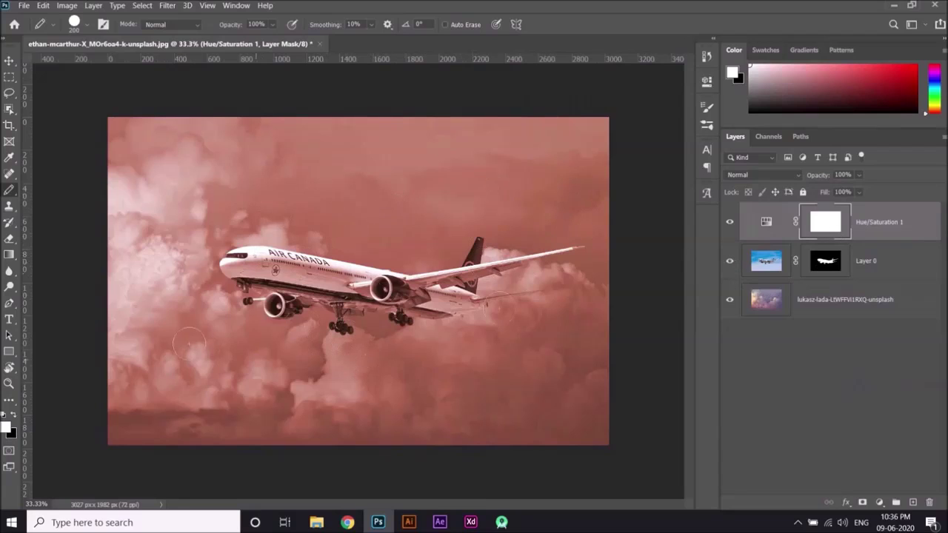
{"action": "right_click", "coordinate": [816, 229]}
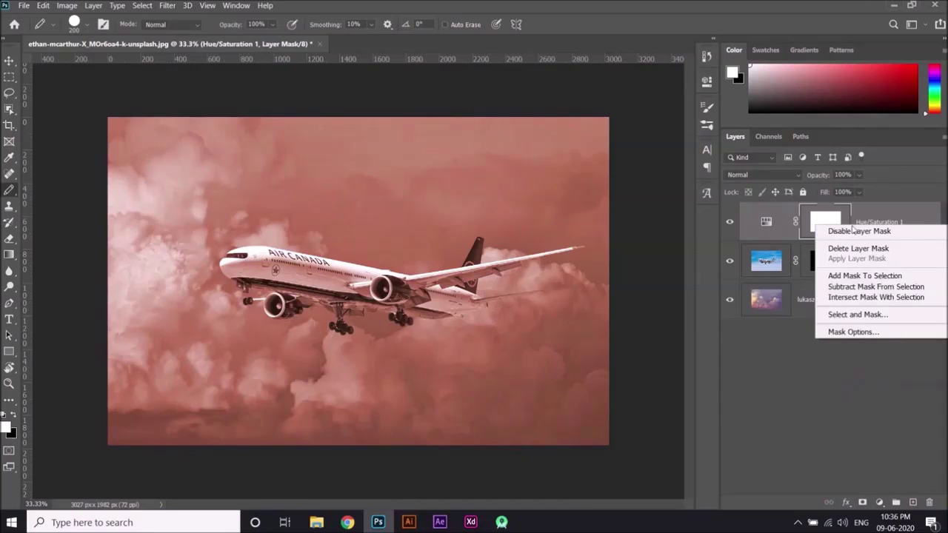
{"action": "right_click", "coordinate": [881, 210]}
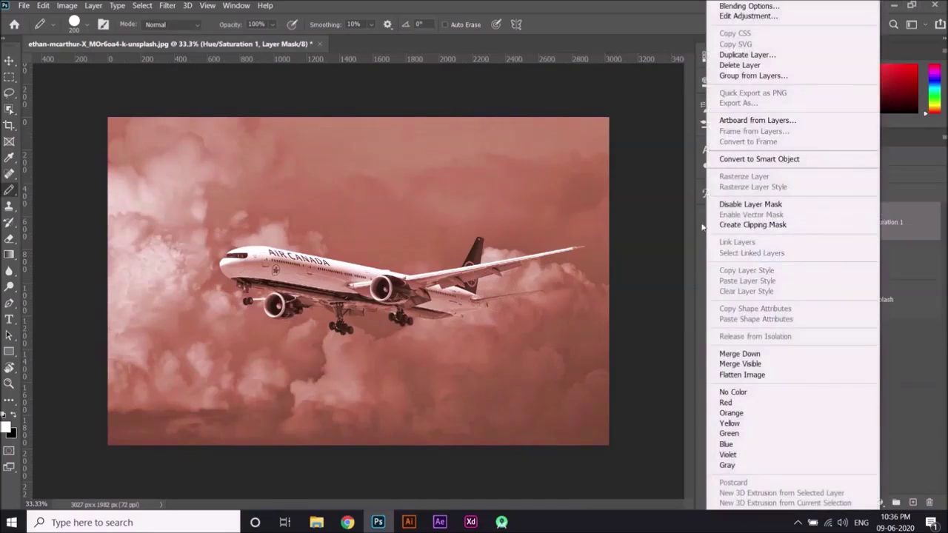
{"action": "left_click", "coordinate": [751, 225]}
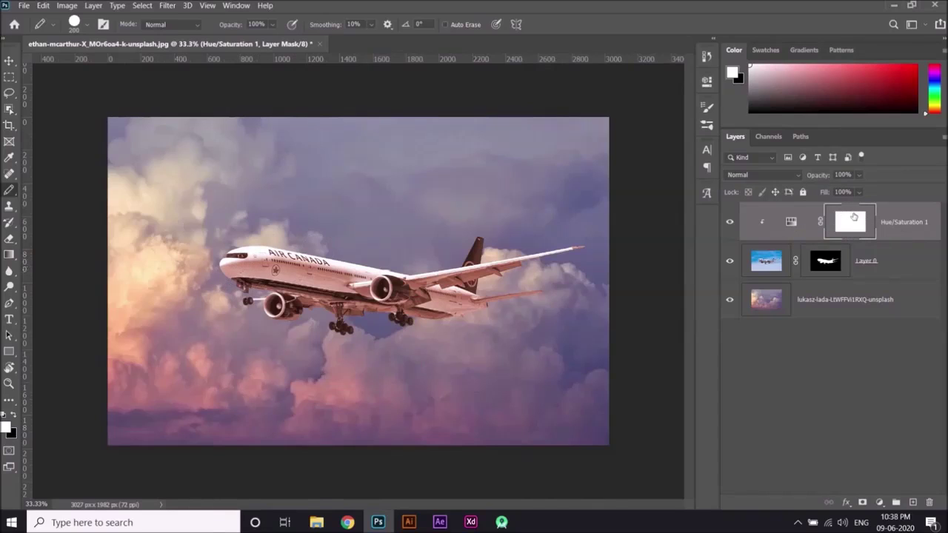
Step: Paint black over the airplane's fuselage on the Hue/Saturation mask, starting with a 200 px Pencil and reducing it to 70 px
{"action": "key", "text": "x"}
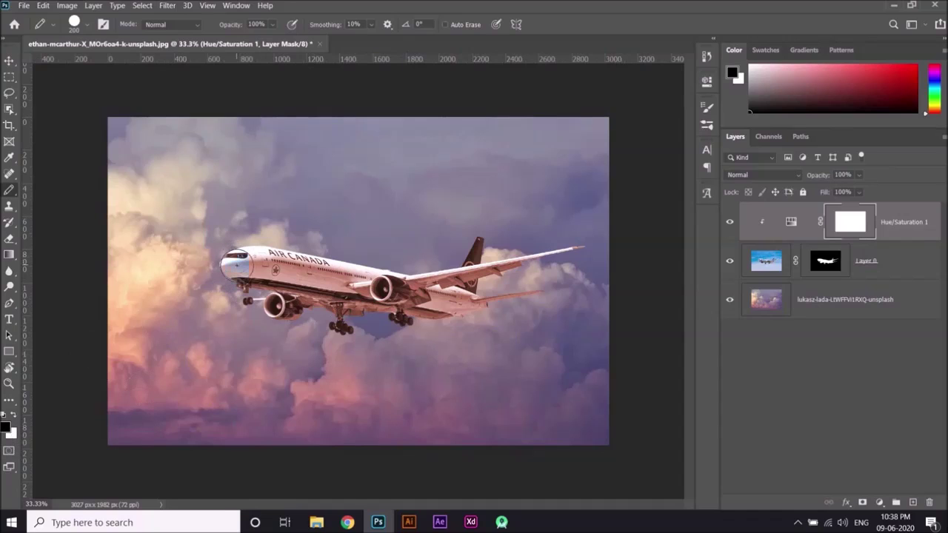
{"action": "mouse_move", "coordinate": [258, 262]}
{"action": "left_mouse_down"}
{"action": "mouse_move", "coordinate": [348, 280]}
{"action": "mouse_move", "coordinate": [246, 264]}
{"action": "mouse_move", "coordinate": [338, 287]}
{"action": "left_mouse_up"}
{"action": "key", "text": "bracketleft"}
{"action": "key", "text": "bracketleft"}
{"action": "key", "text": "bracketleft"}
{"action": "key", "text": "bracketleft"}
{"action": "mouse_move", "coordinate": [337, 287]}
{"action": "left_mouse_down"}
{"action": "mouse_move", "coordinate": [433, 289]}
{"action": "mouse_move", "coordinate": [455, 306]}
{"action": "mouse_move", "coordinate": [466, 297]}
{"action": "mouse_move", "coordinate": [325, 311]}
{"action": "left_mouse_up"}
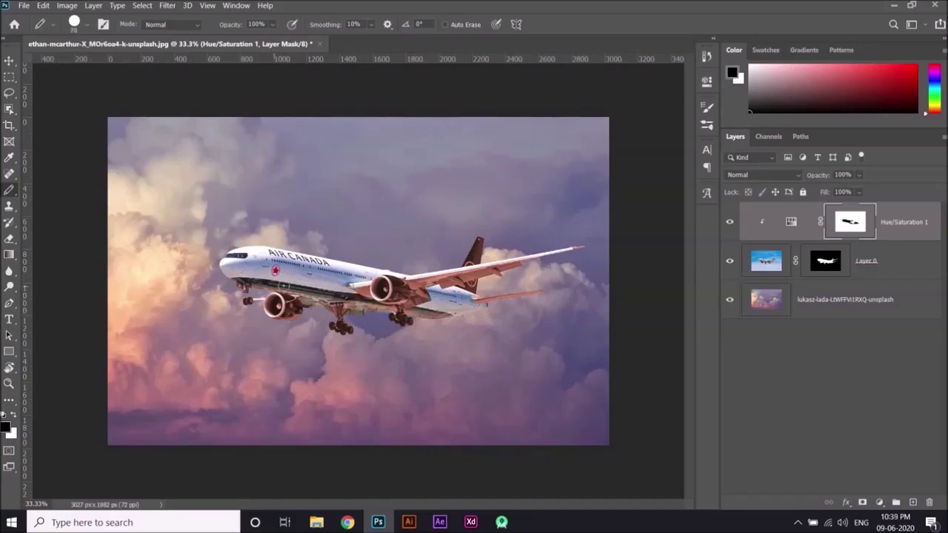